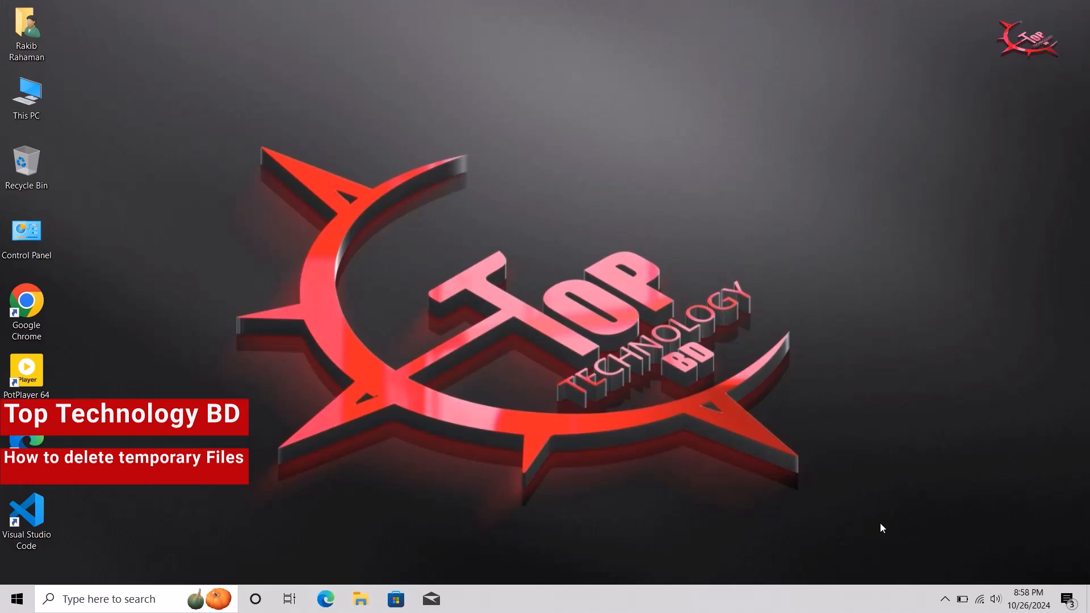
Step: Refresh the desktop
right_click(880, 524)
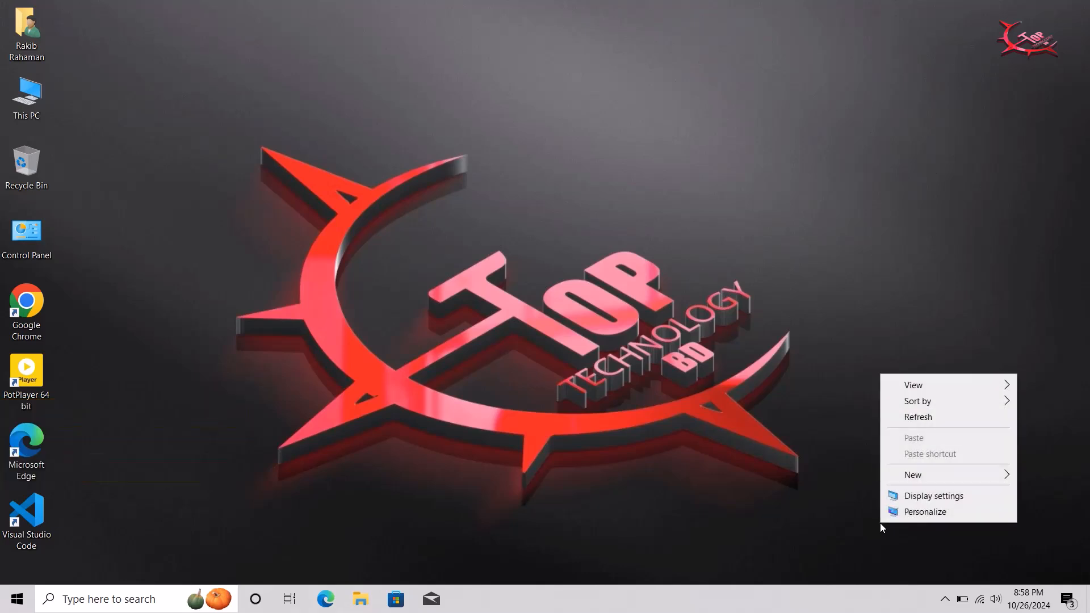
key(Escape)
drag(881, 528, 731, 177)
right_click(732, 175)
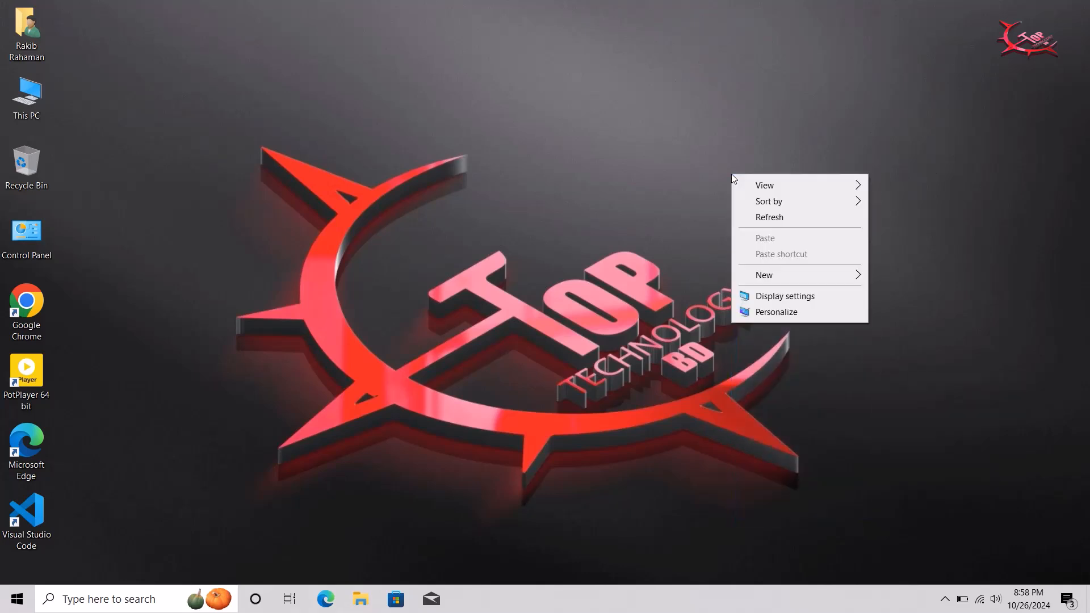
click(798, 218)
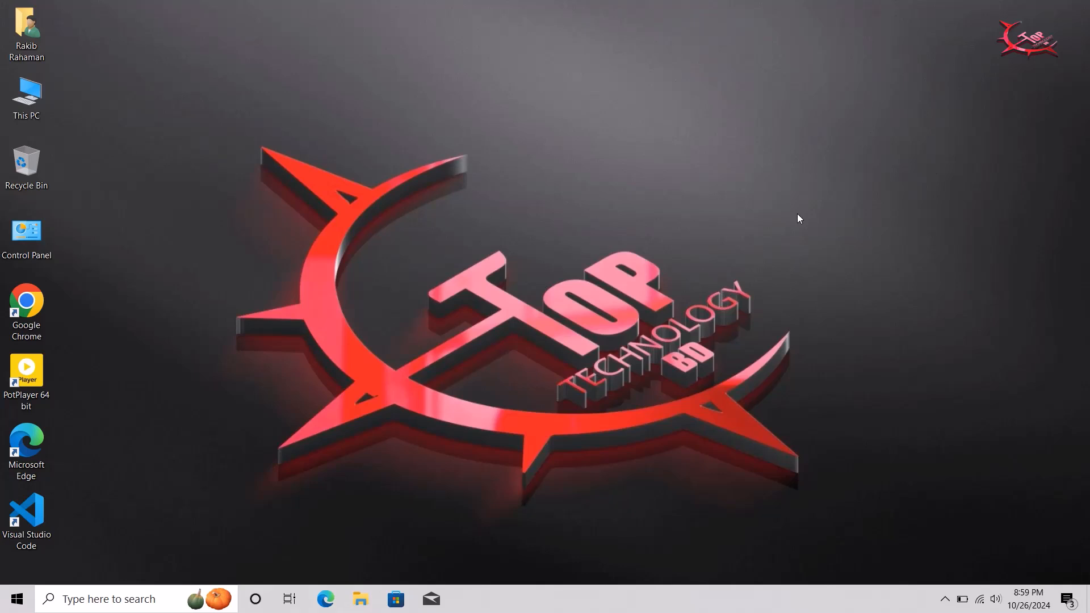
Step: Open the user account's temporary files folder by running %temp%
key(super+r)
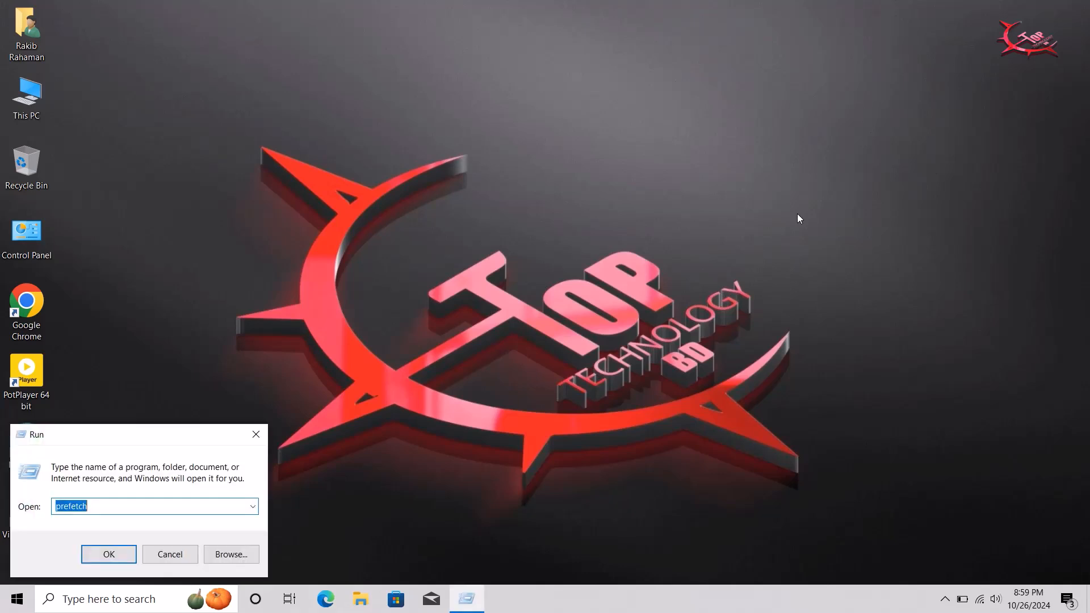
key(BackSpace)
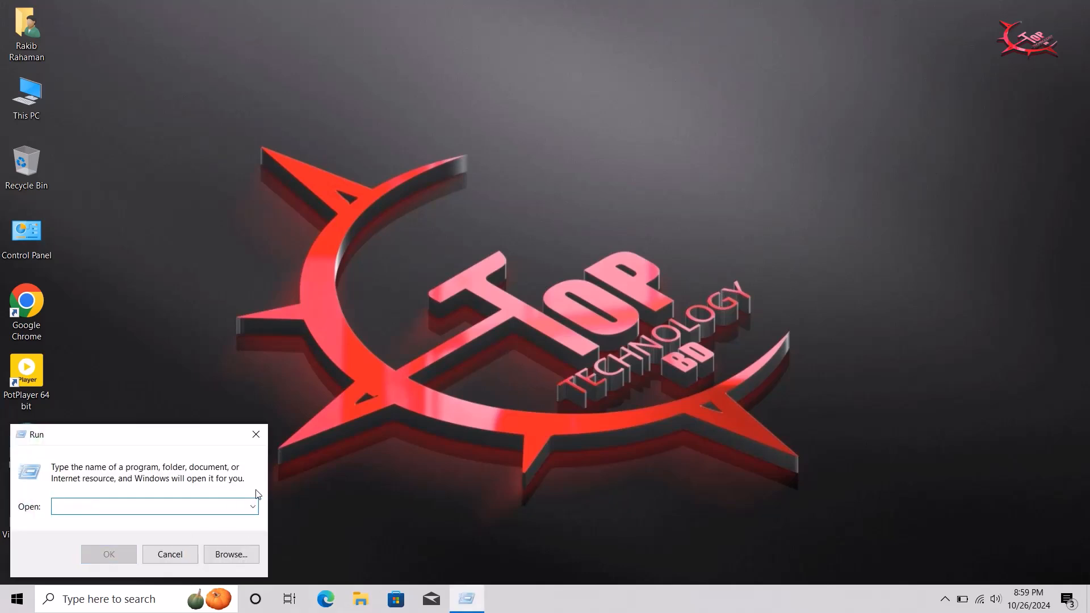
click(339, 325)
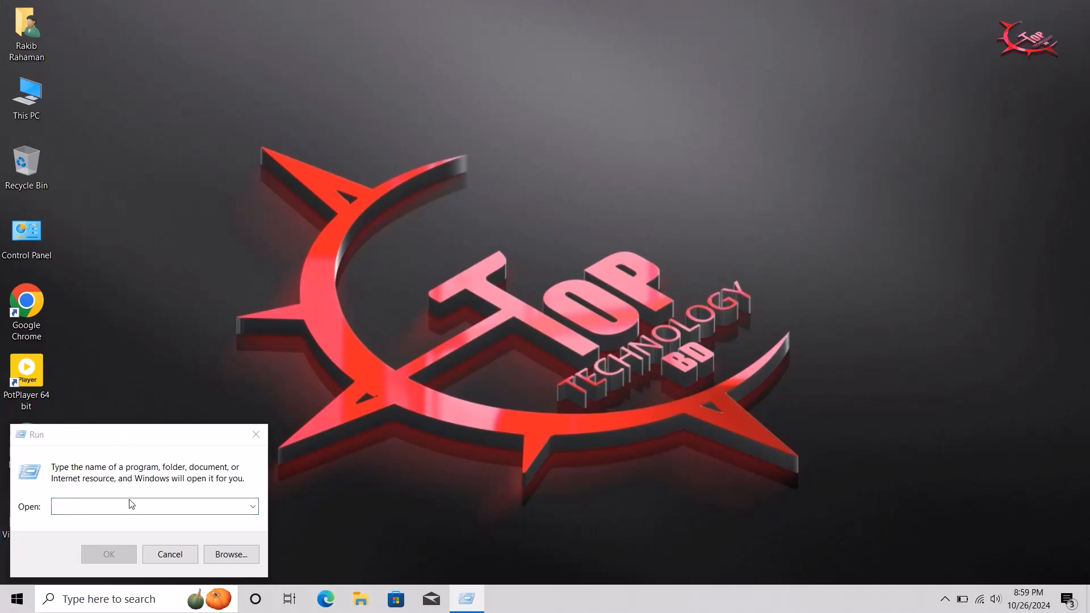
click(112, 507)
text(%)
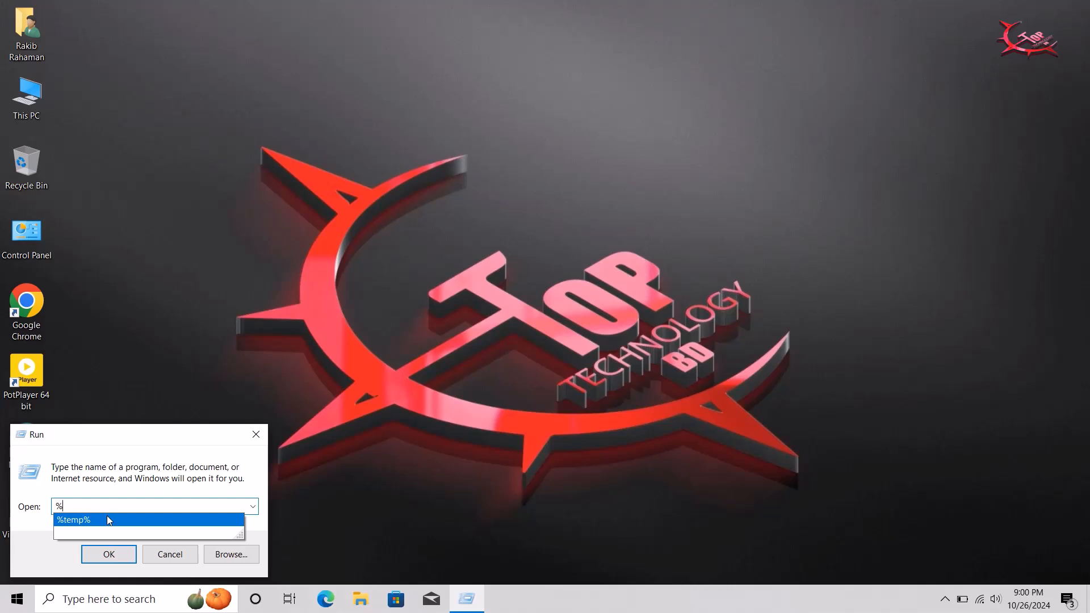
click(108, 519)
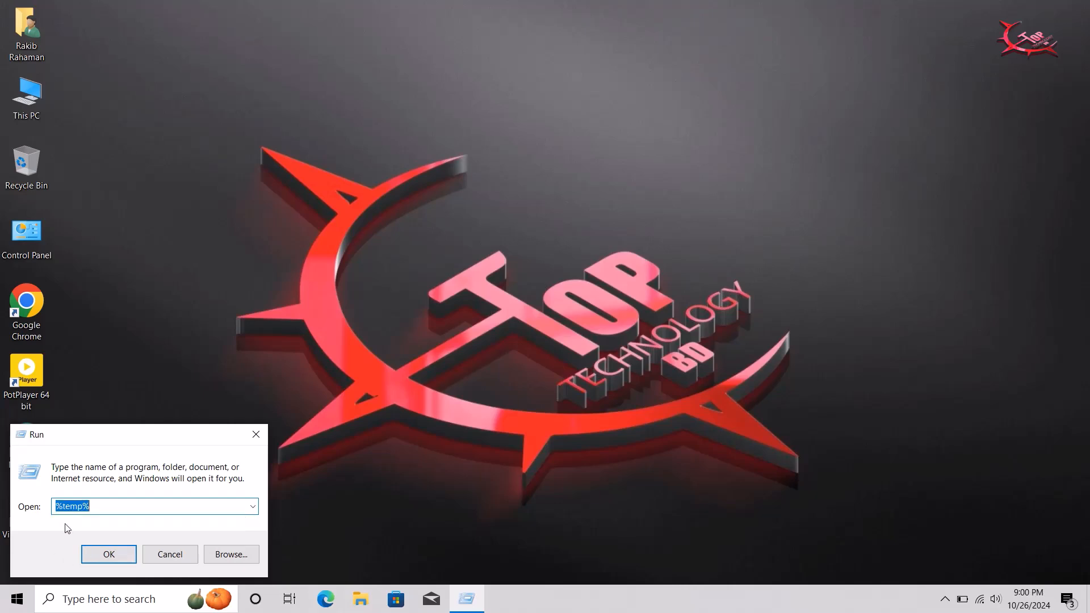
click(111, 556)
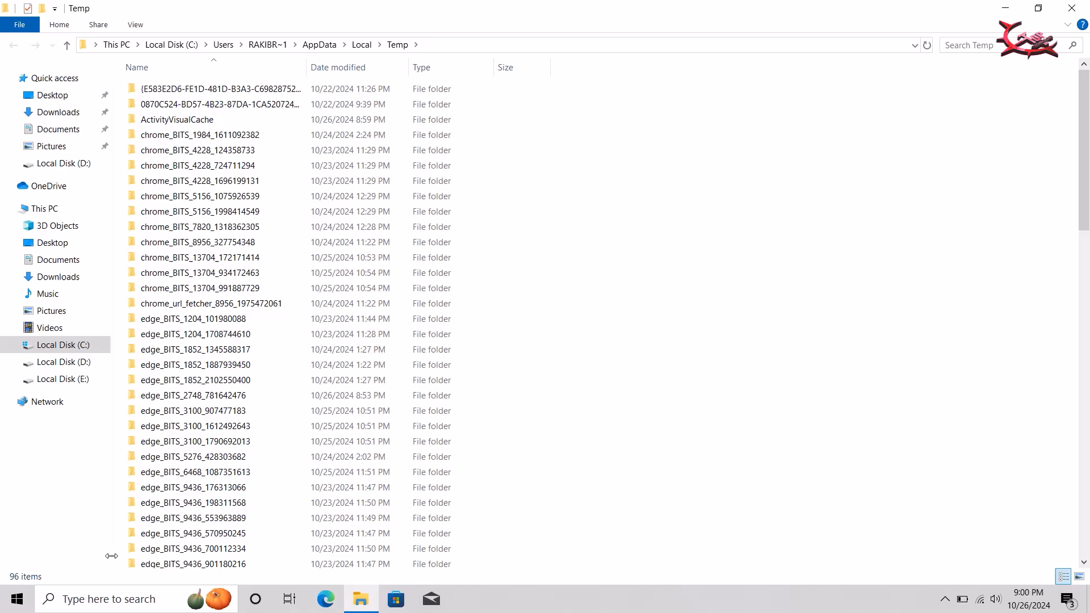
Step: Delete all items in the user's Temp folder, applying administrator permission to all current items, and close the folder
scroll(305, 408, down, 20)
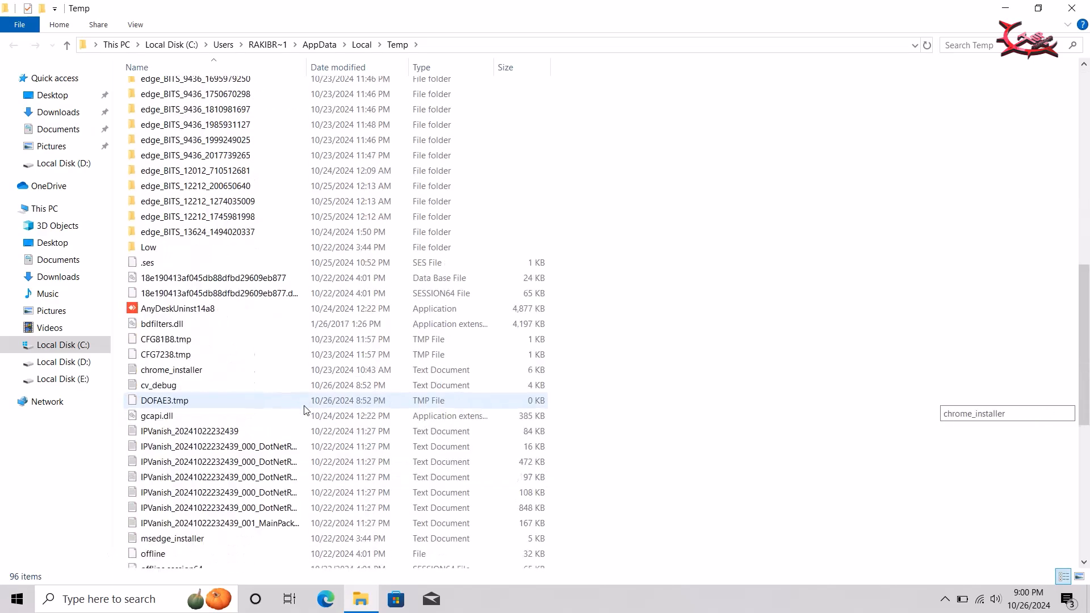
scroll(304, 410, up, 20)
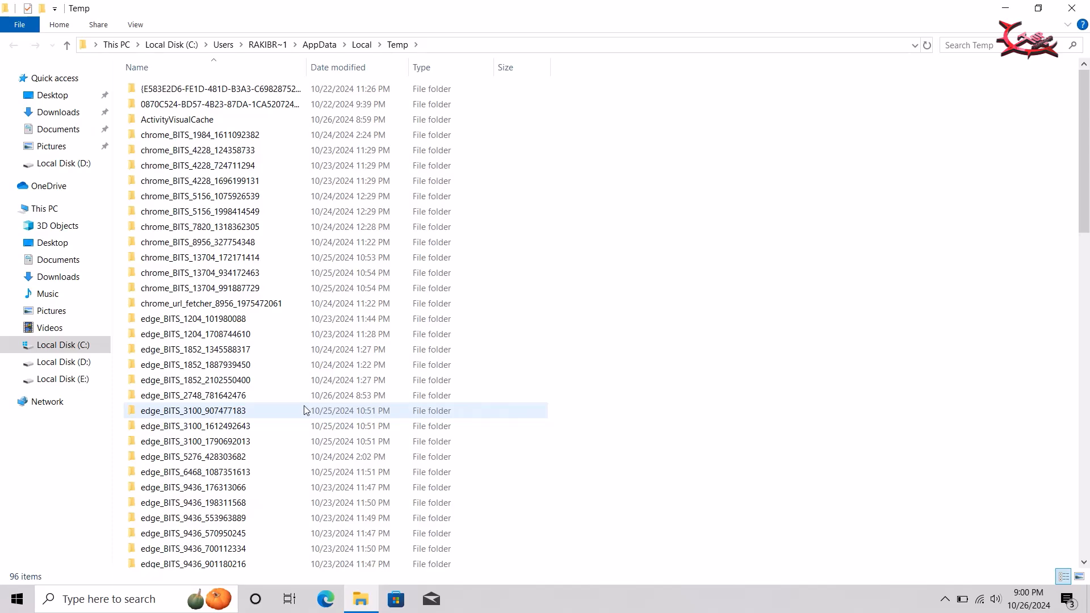
scroll(304, 410, down, 7)
scroll(304, 410, up, 7)
key(ctrl+a)
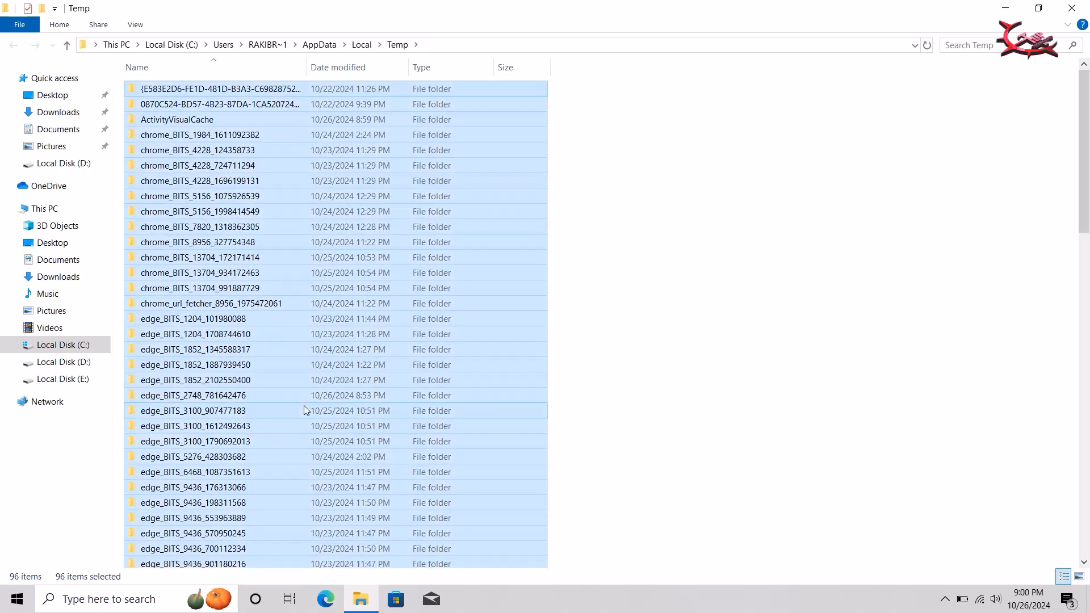
right_click(326, 292)
click(387, 497)
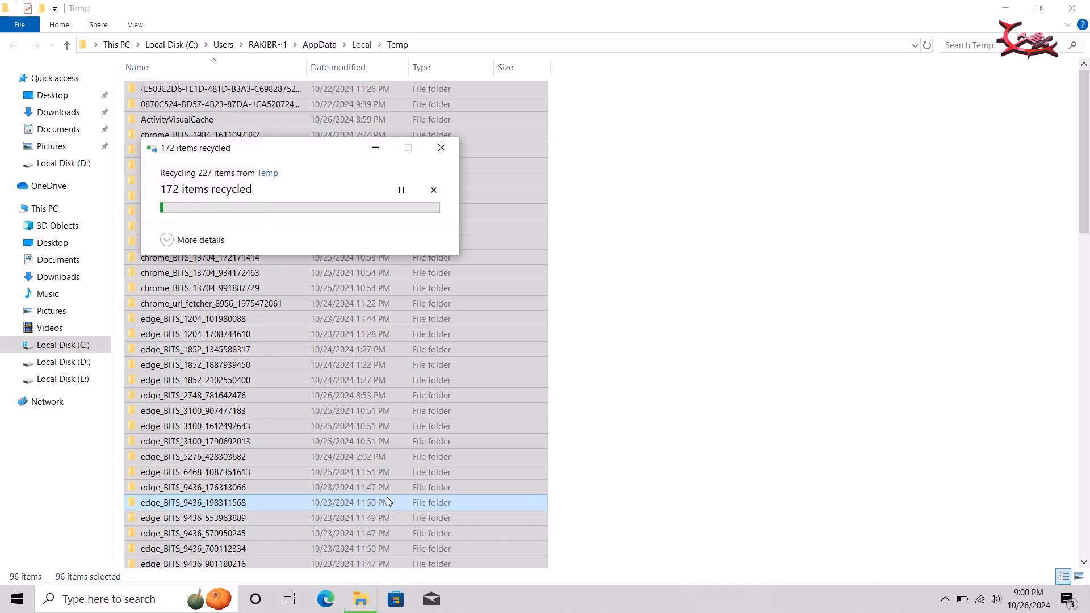
click(241, 274)
click(320, 301)
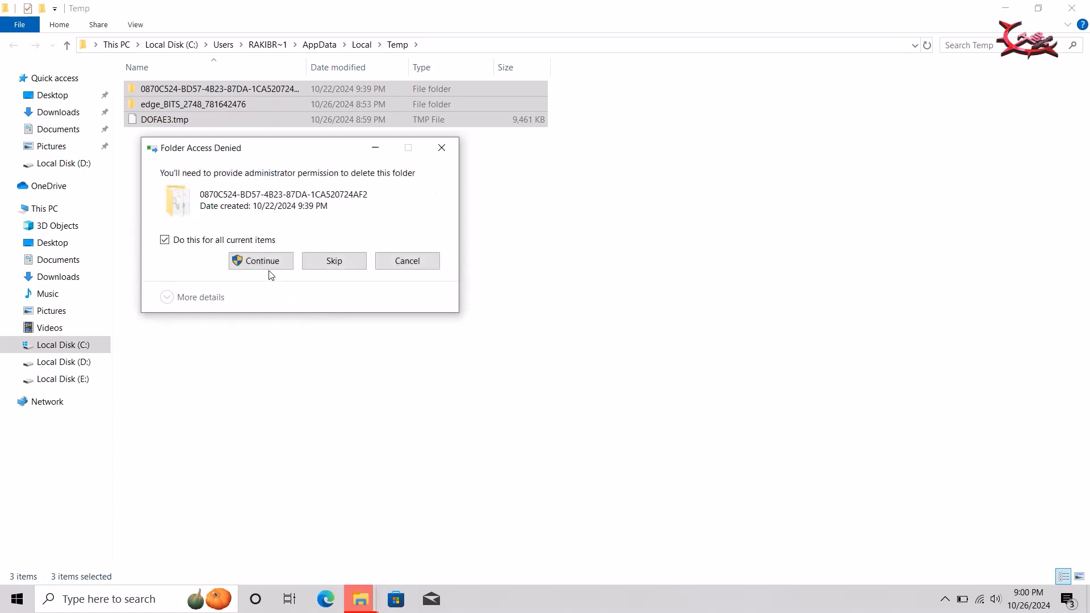
click(271, 273)
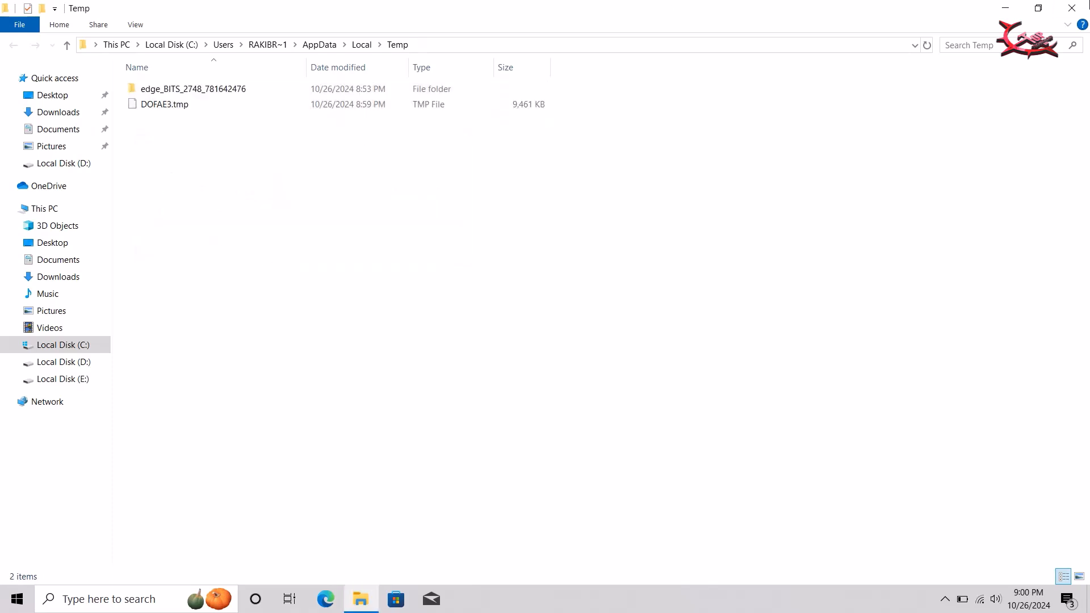
click(1072, 8)
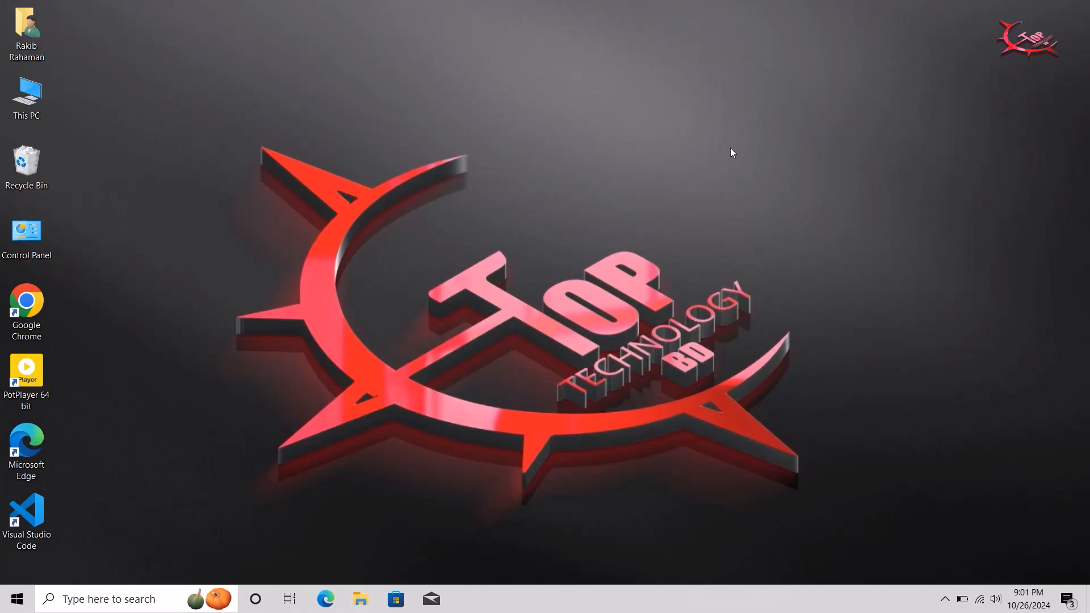
Step: Open the Windows Temp folder by running temp
key(super+r)
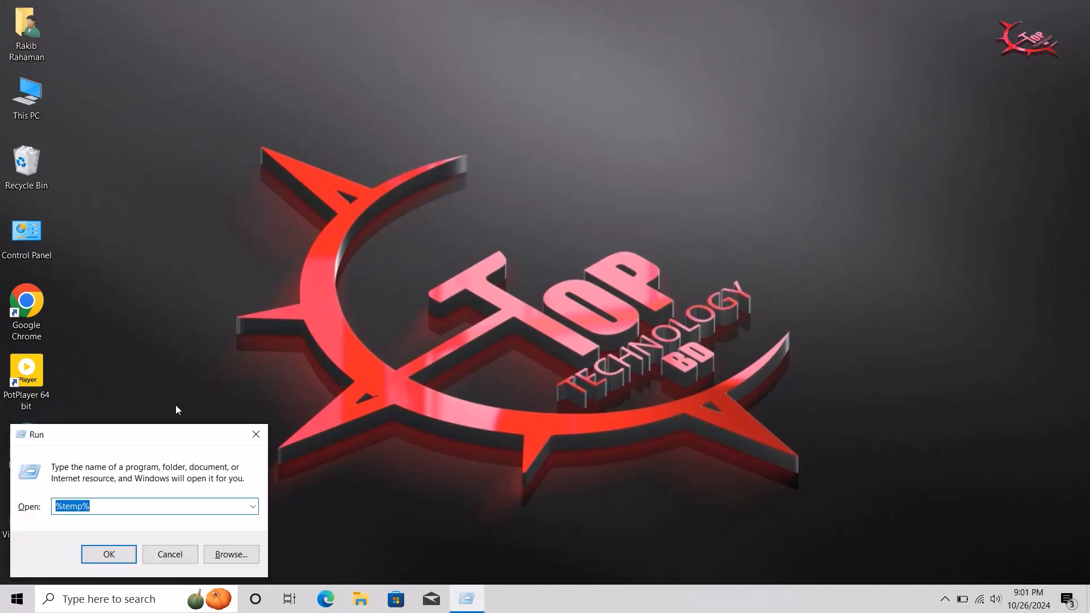
text(%temp)
key(BackSpace)
key(BackSpace)
key(BackSpace)
key(BackSpace)
key(BackSpace)
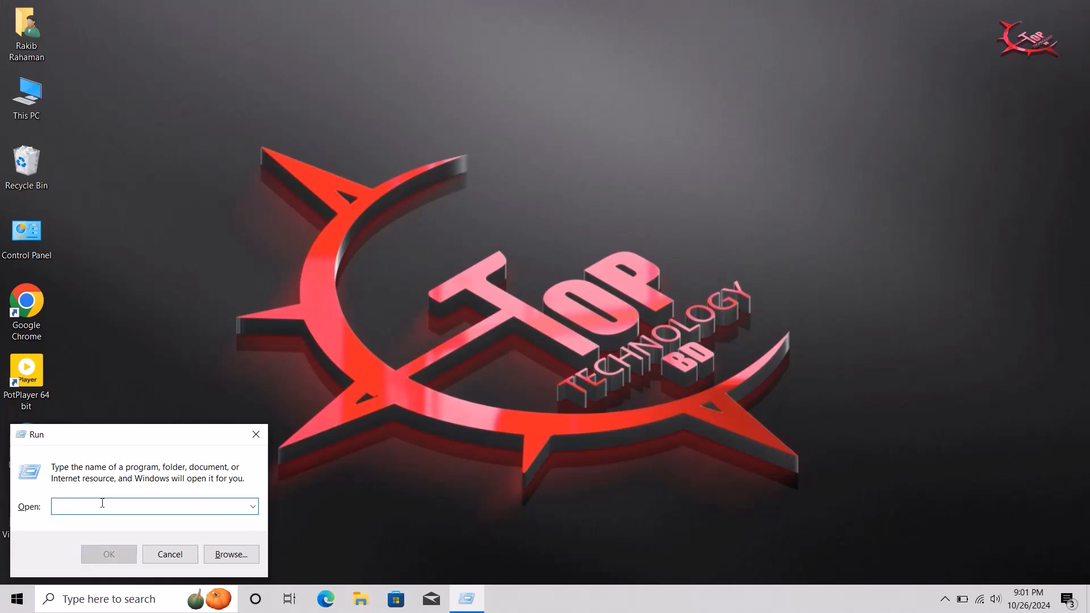
text(temp)
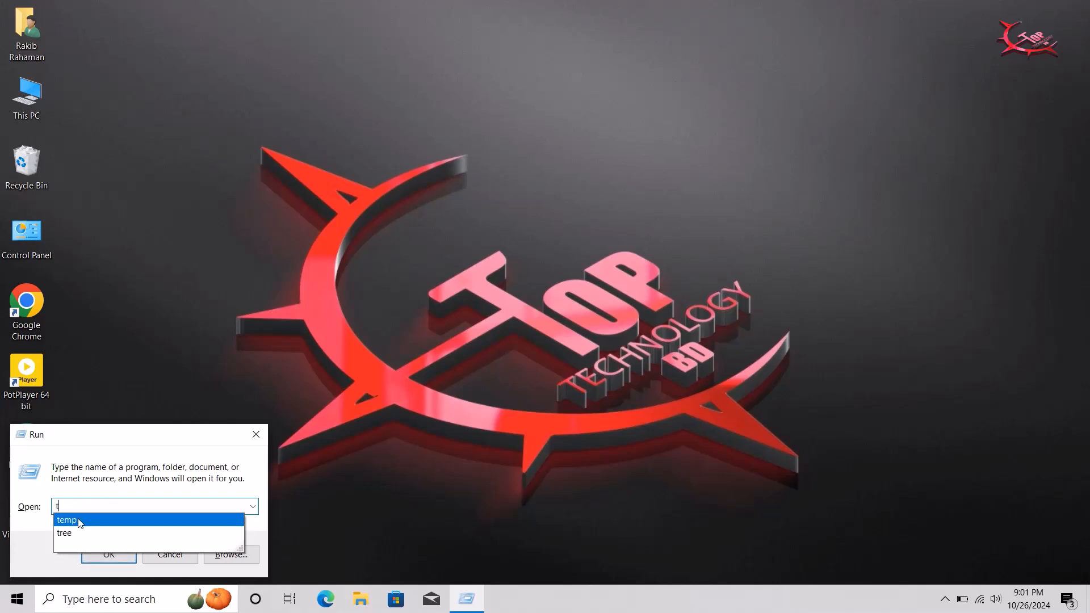
click(80, 523)
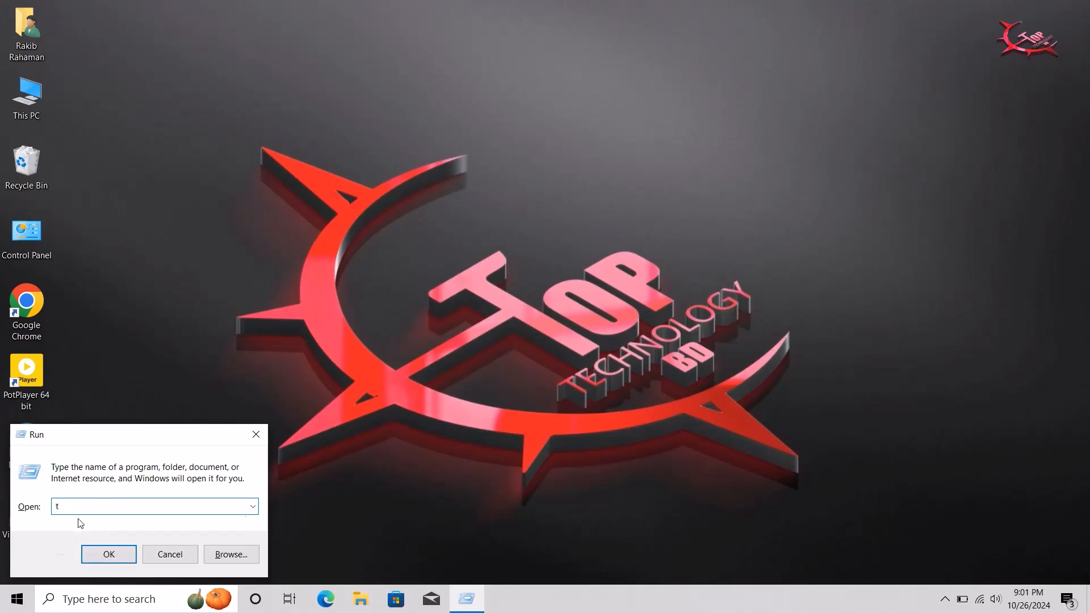
click(108, 555)
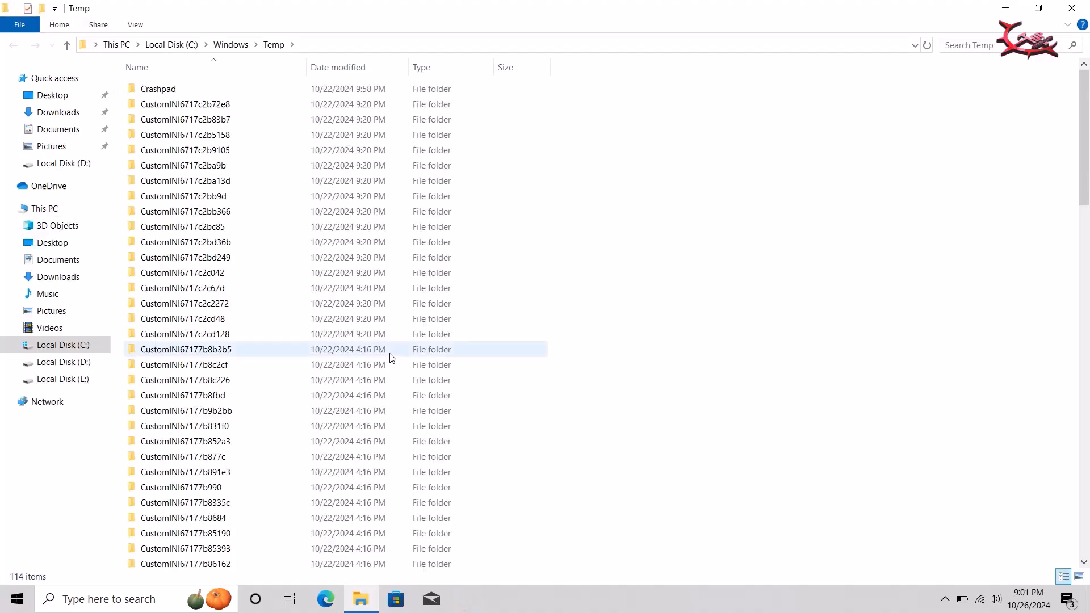
Step: Delete all items in the Windows Temp folder, granting administrator permission for all current items, and close the folder
scroll(248, 402, down, 12)
scroll(247, 401, up, 12)
key(ctrl+a)
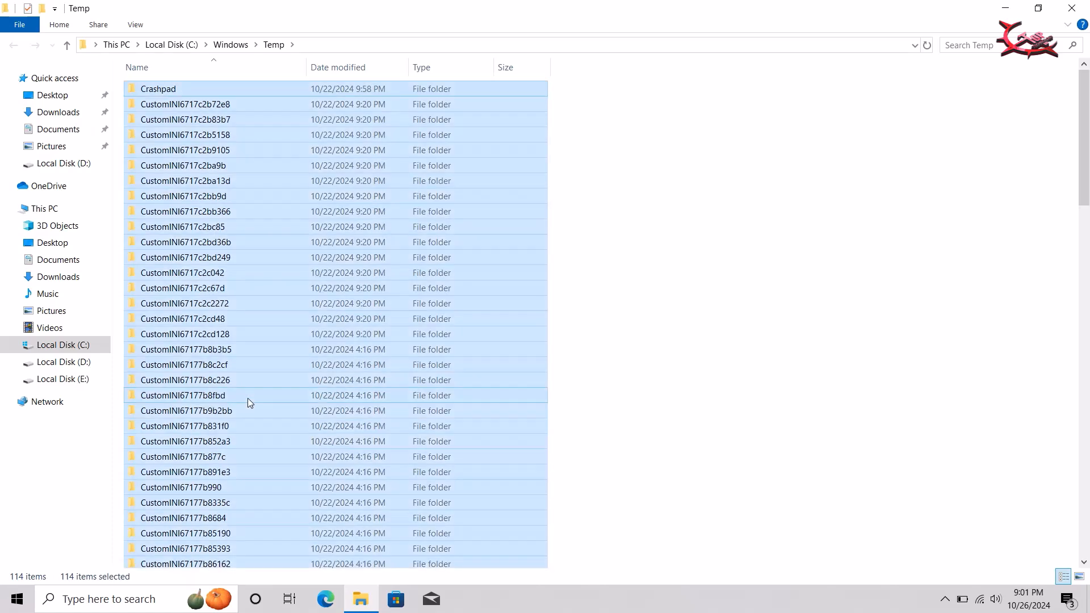
right_click(245, 290)
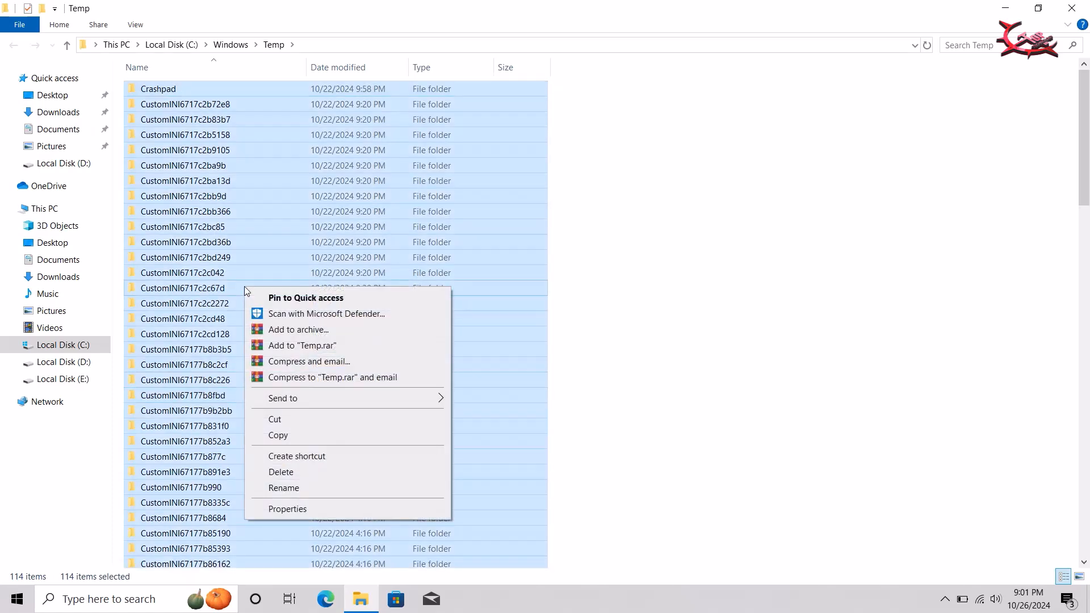
click(290, 478)
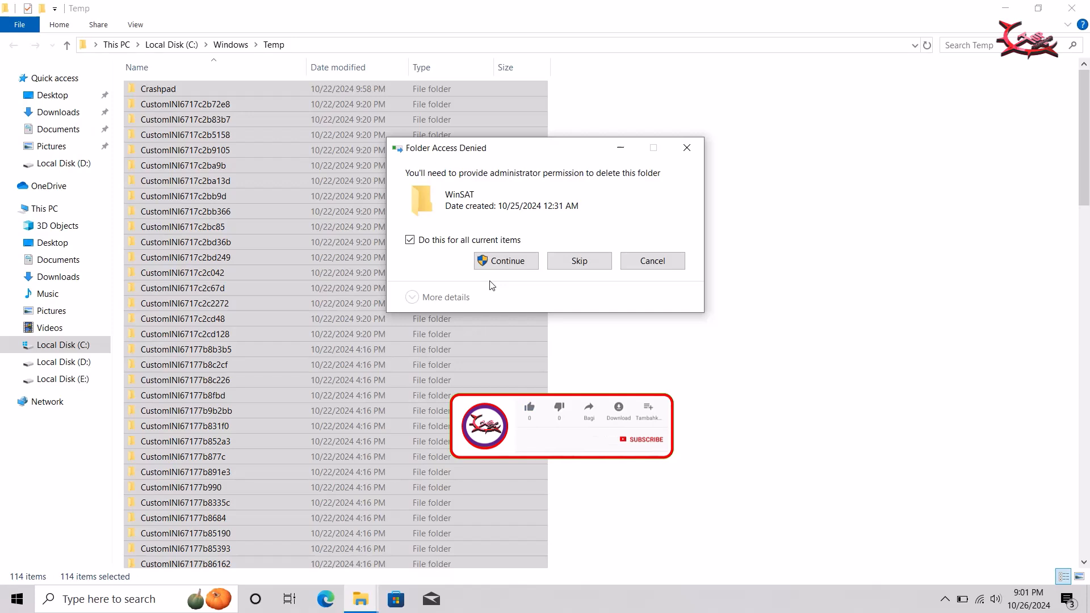
click(502, 265)
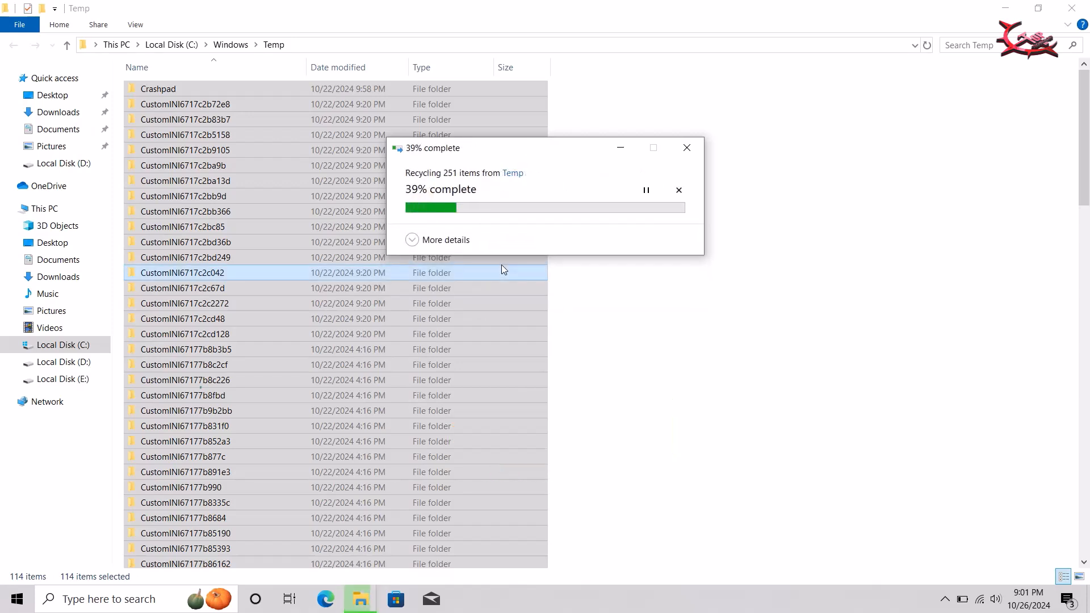
right_click(501, 265)
click(539, 324)
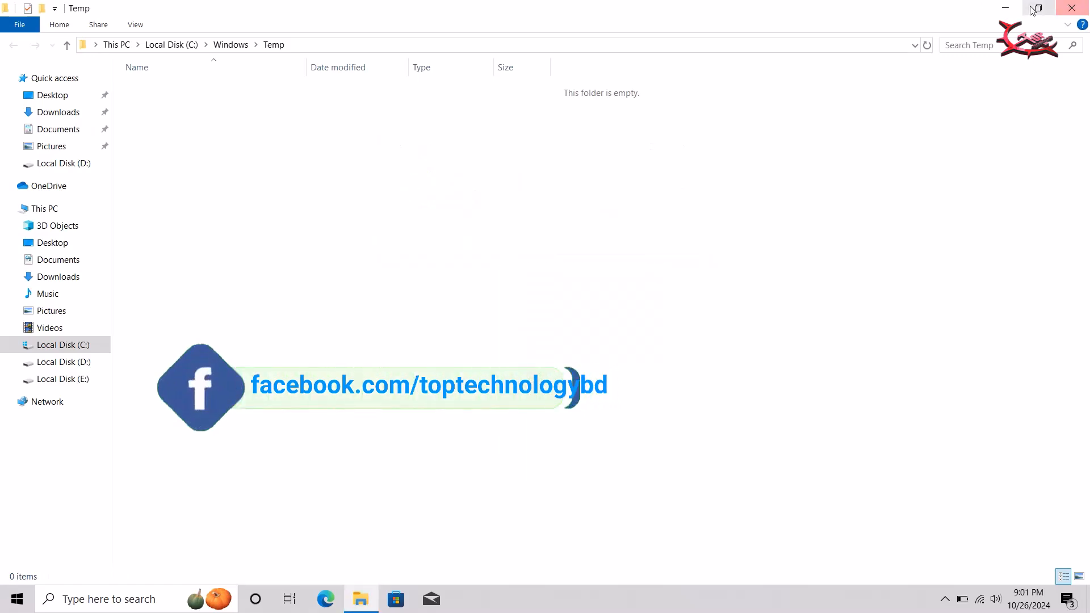
click(1078, 7)
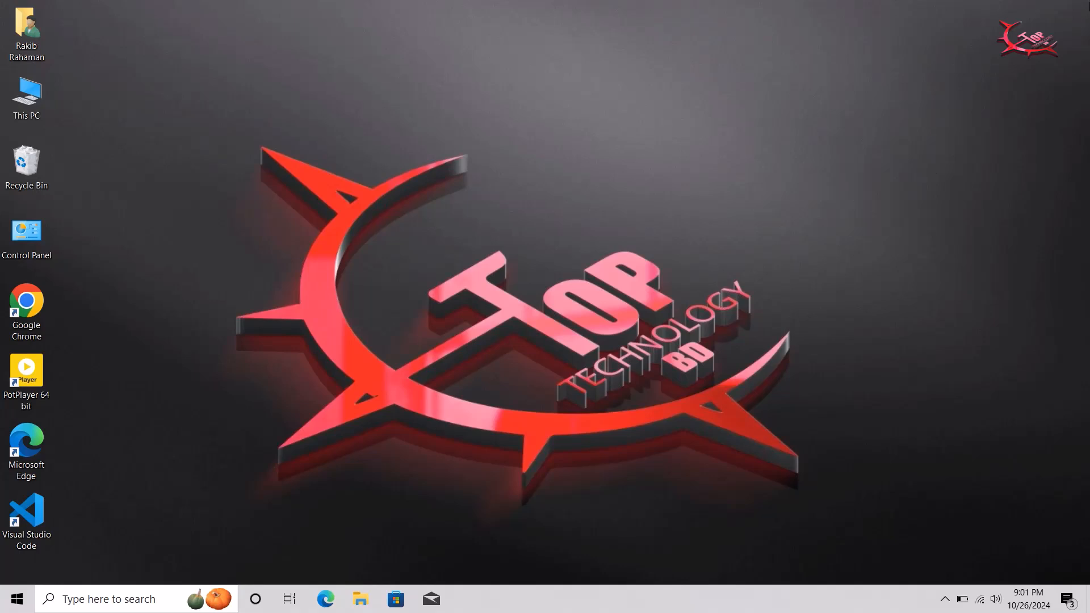
Step: Open the Windows Prefetch folder by running prefetch
key(super+r)
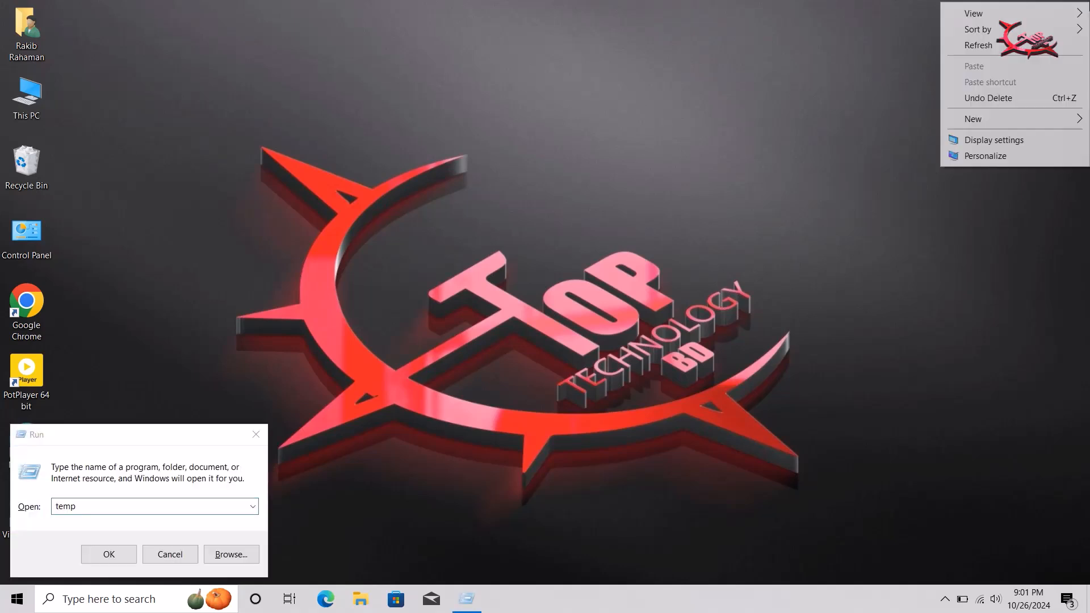
click(151, 510)
click(86, 507)
key(BackSpace)
key(BackSpace)
key(BackSpace)
key(BackSpace)
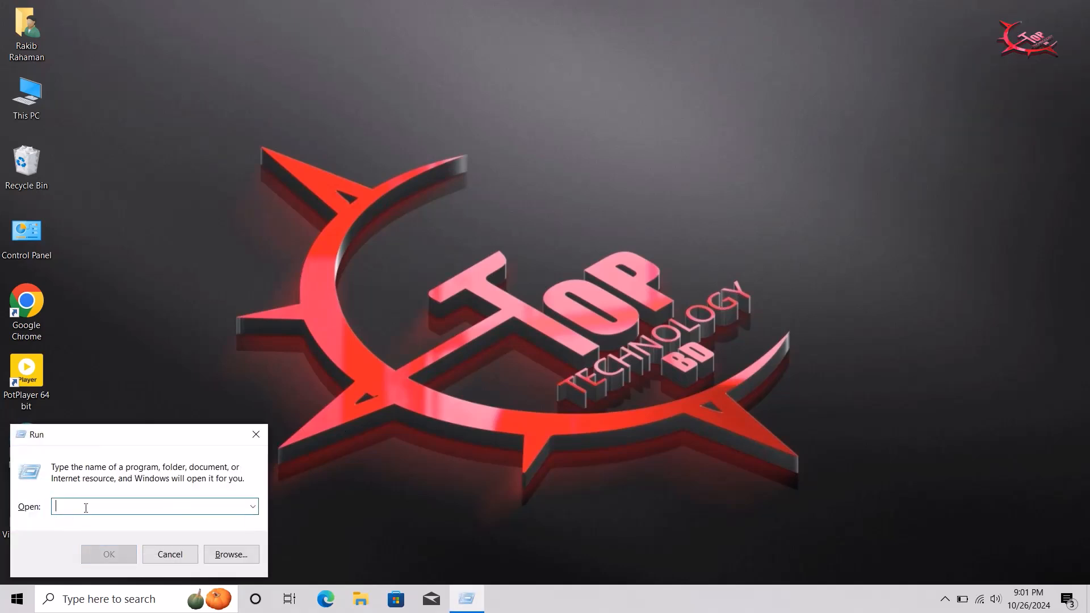
right_click(85, 507)
key(Escape)
text(p)
right_click(85, 507)
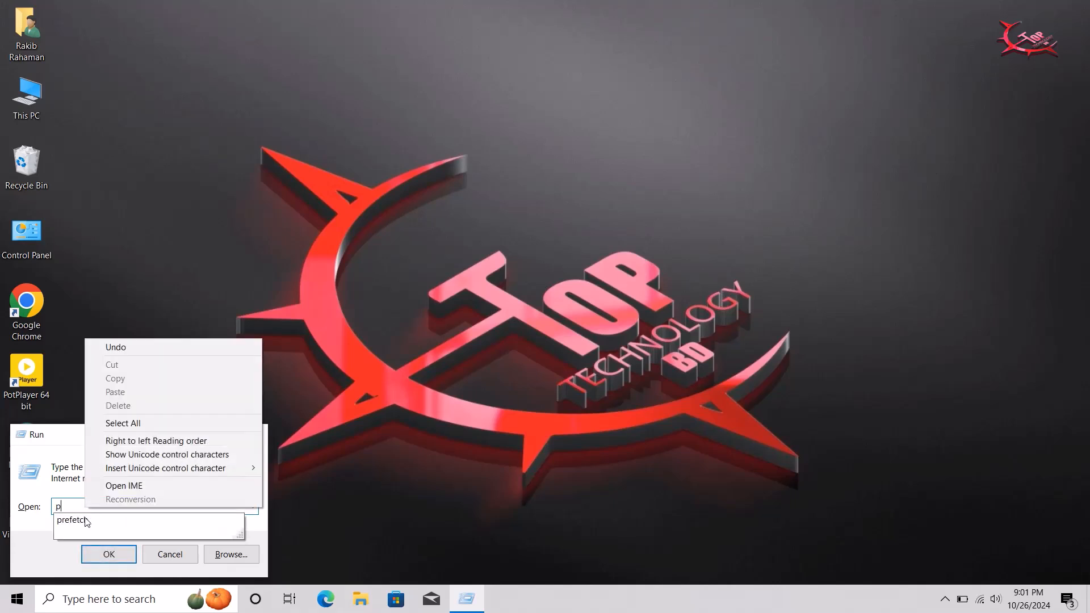
click(82, 525)
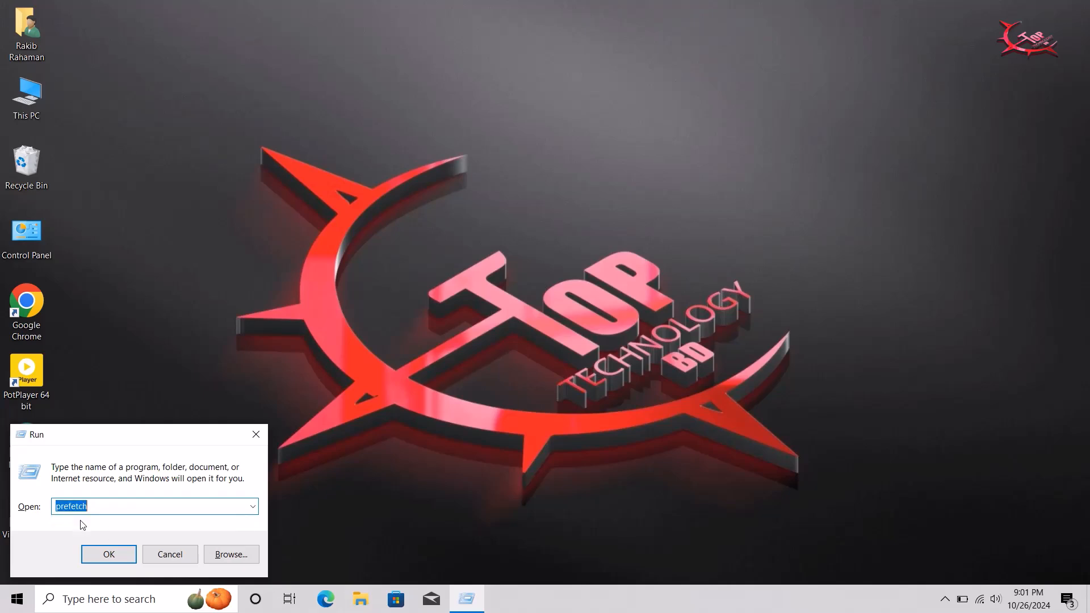
click(115, 558)
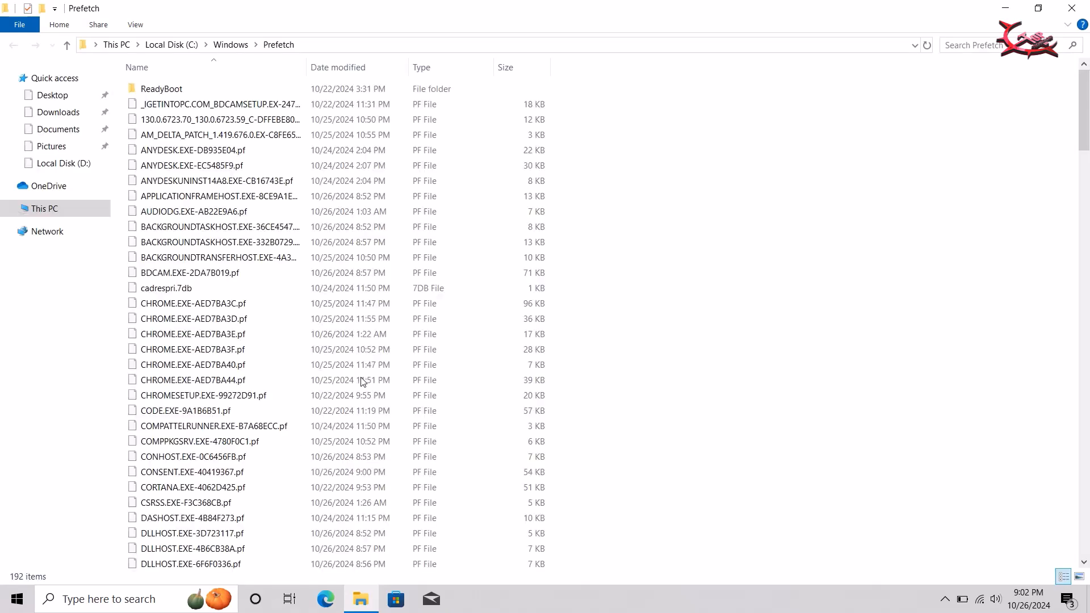
drag(272, 549, 213, 489)
right_click(213, 489)
drag(308, 252, 614, 217)
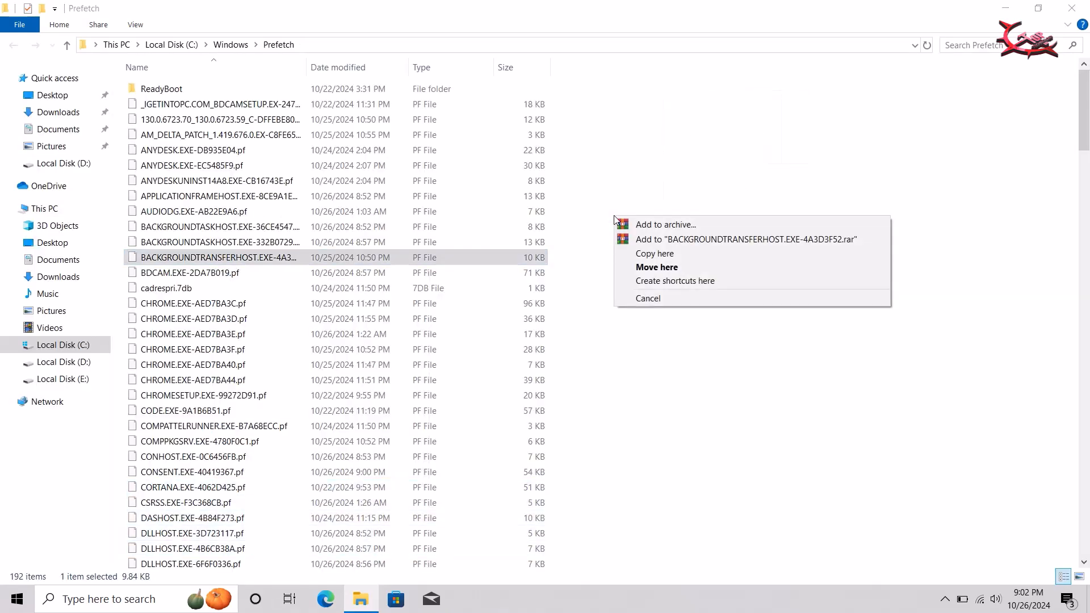
key(Escape)
click(764, 216)
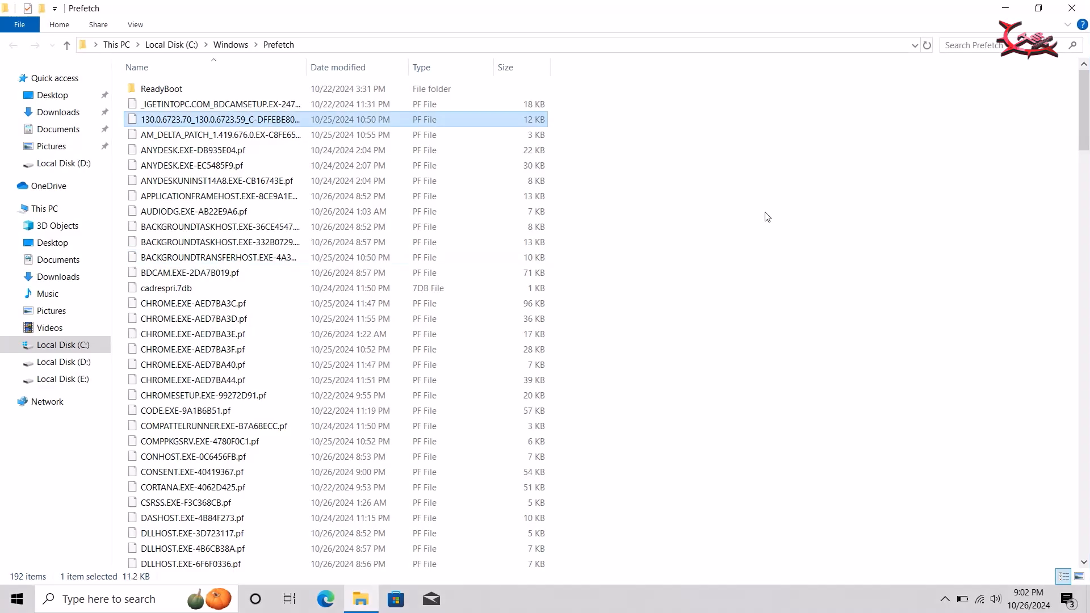
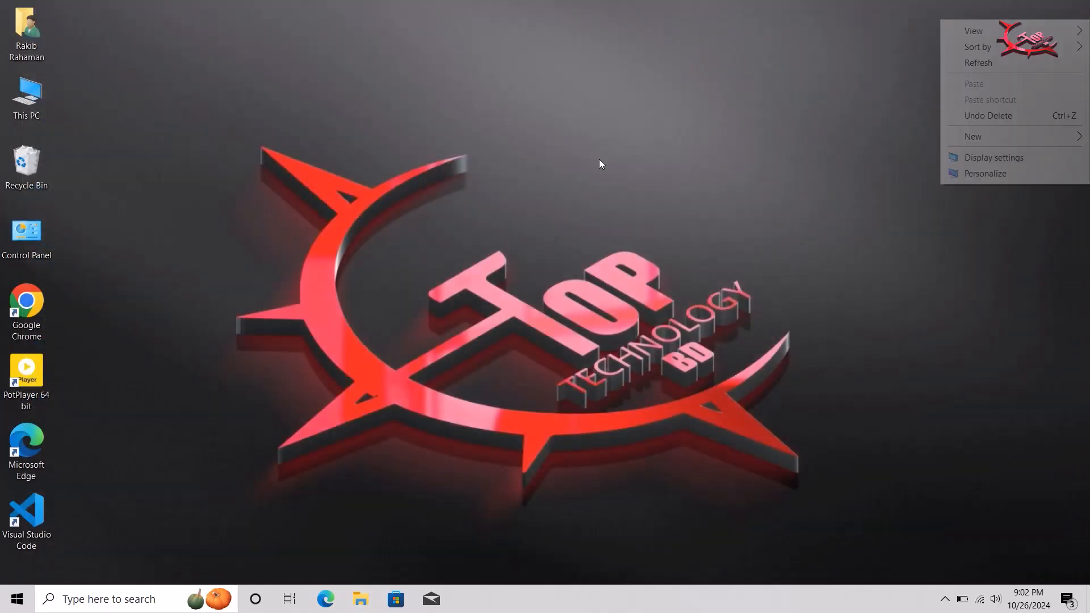
Step: Run the tree command in place of the previous prefetch entry and refresh the desktop
key(super+r)
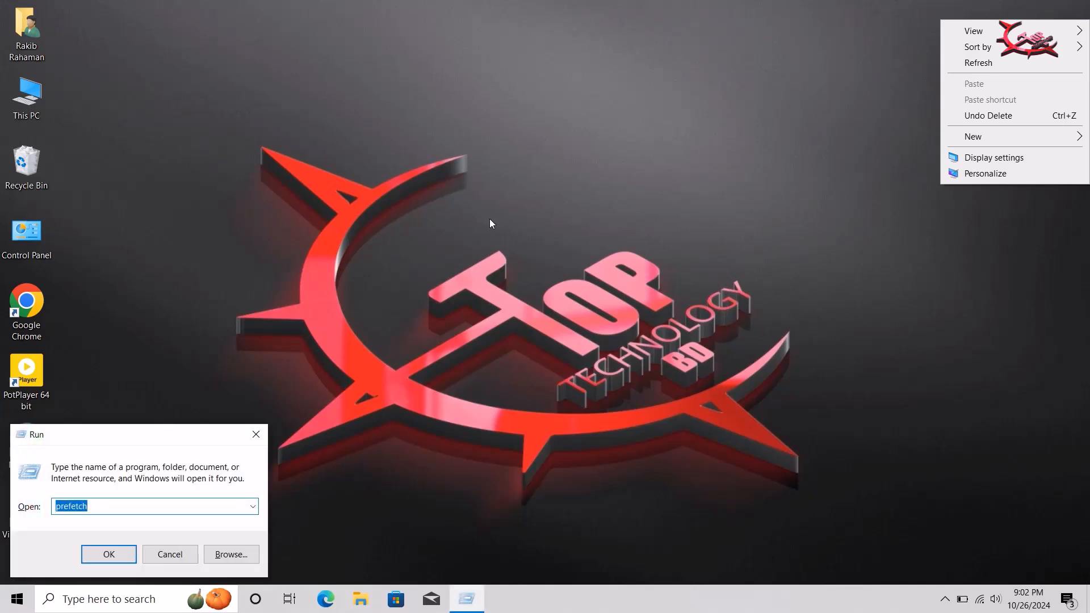
click(96, 505)
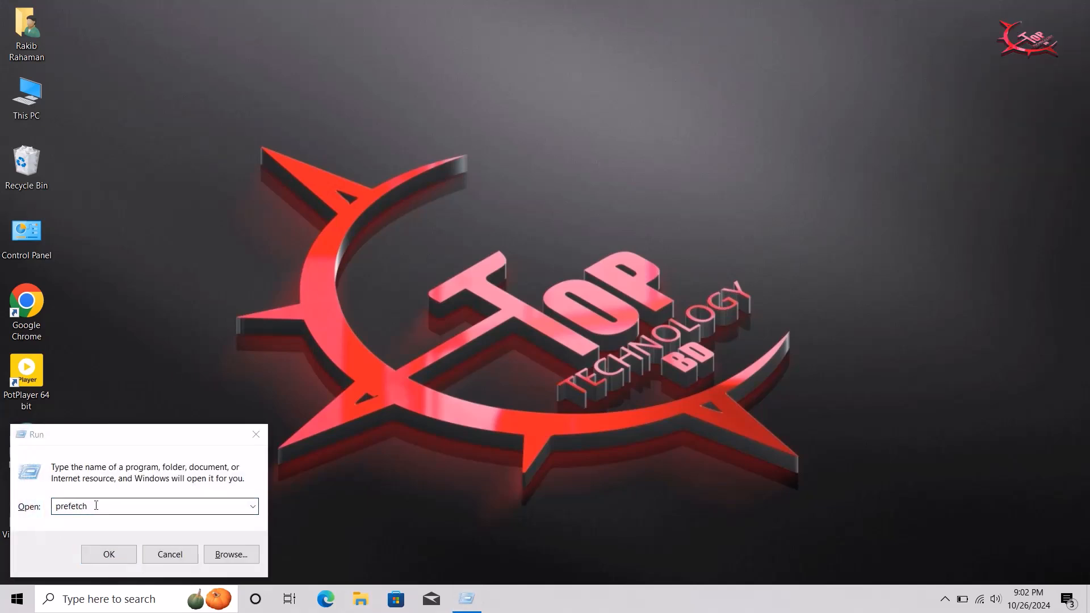
key(BackSpace)
key(BackSpace)
key(BackSpace)
key(BackSpace)
key(BackSpace)
key(BackSpace)
key(BackSpace)
key(BackSpace)
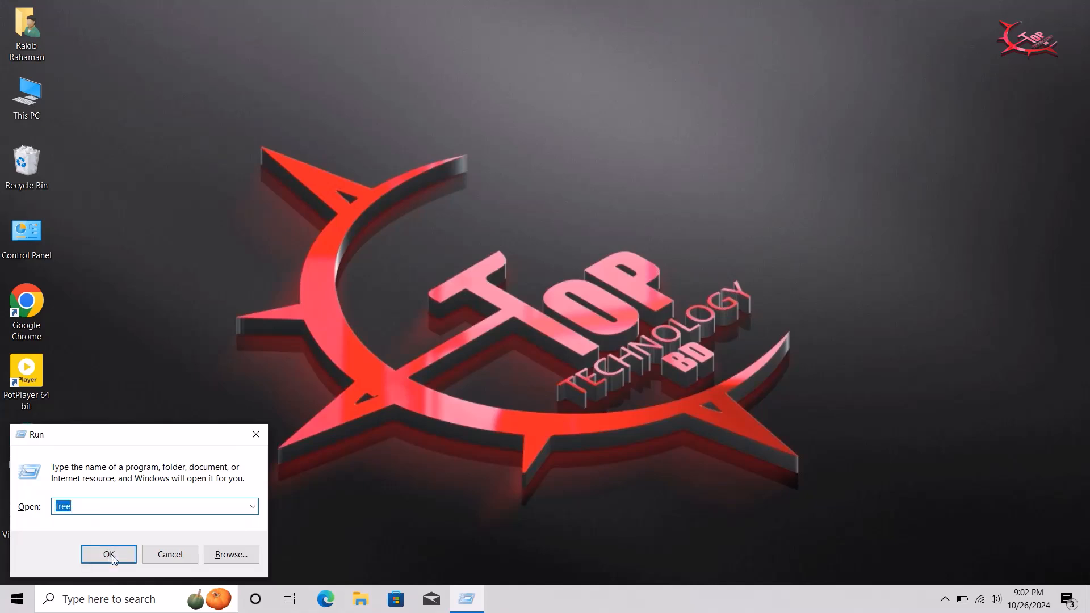
click(116, 550)
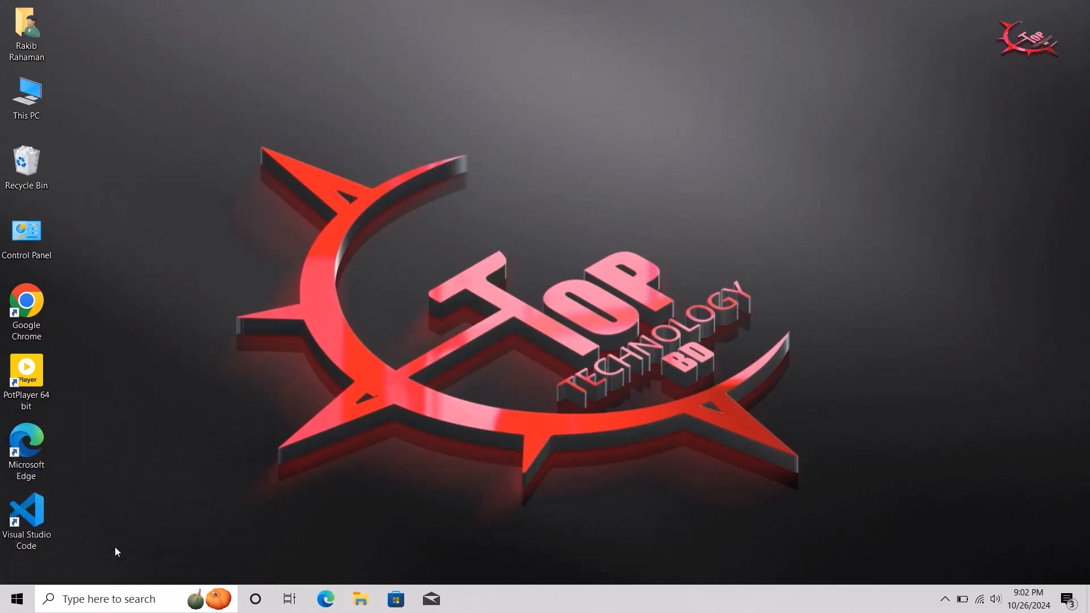
right_click(224, 396)
click(270, 446)
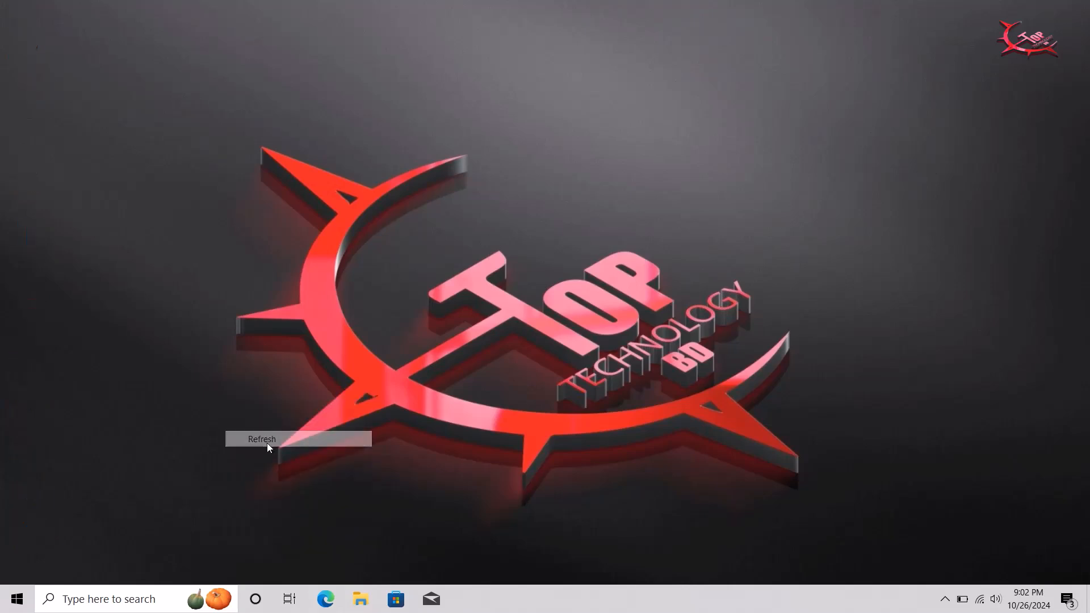
Step: Open Windows Settings and look through the System category and its Display options
key(super)
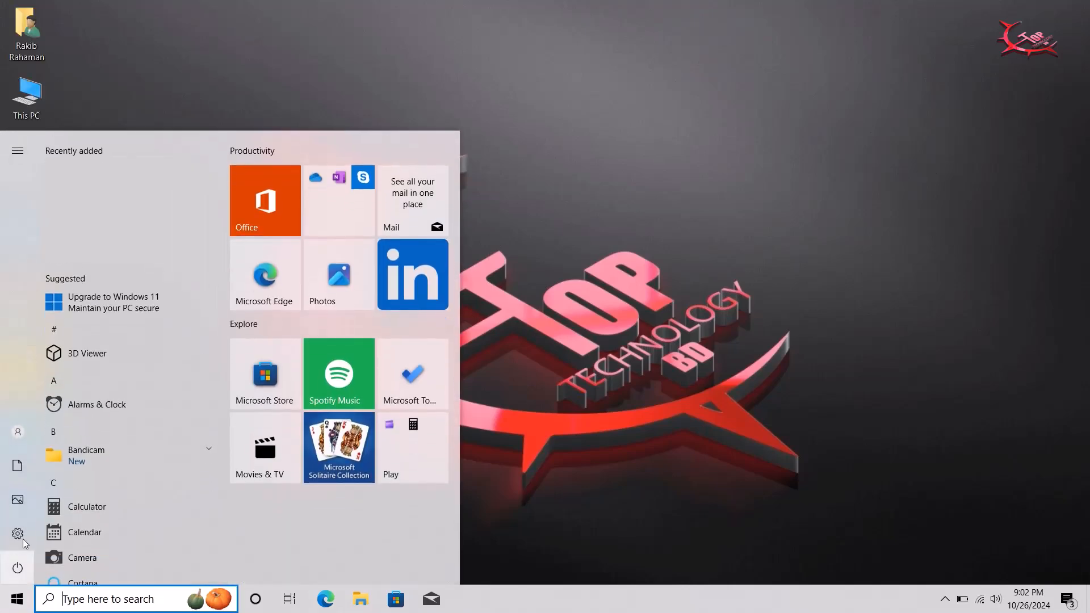
mouse_move(17, 539)
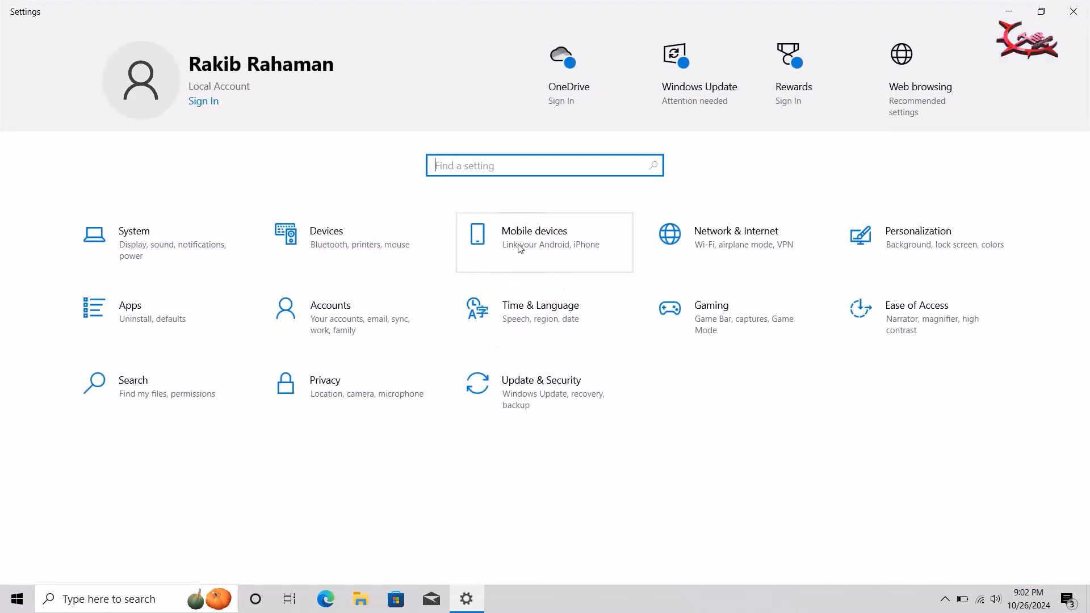
click(200, 259)
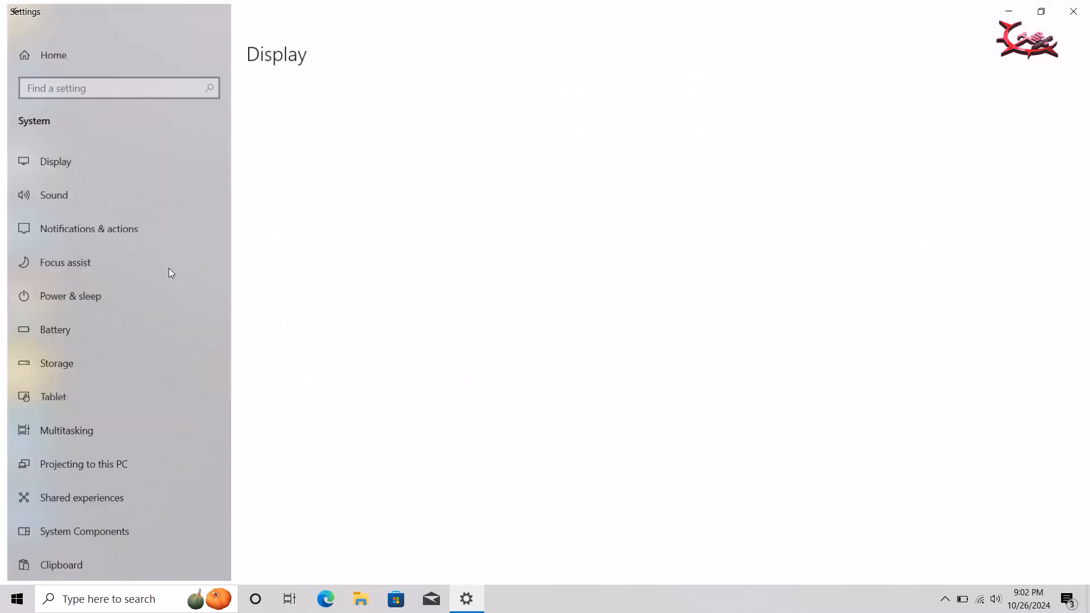
scroll(338, 295, down, 4)
scroll(339, 295, down, 1)
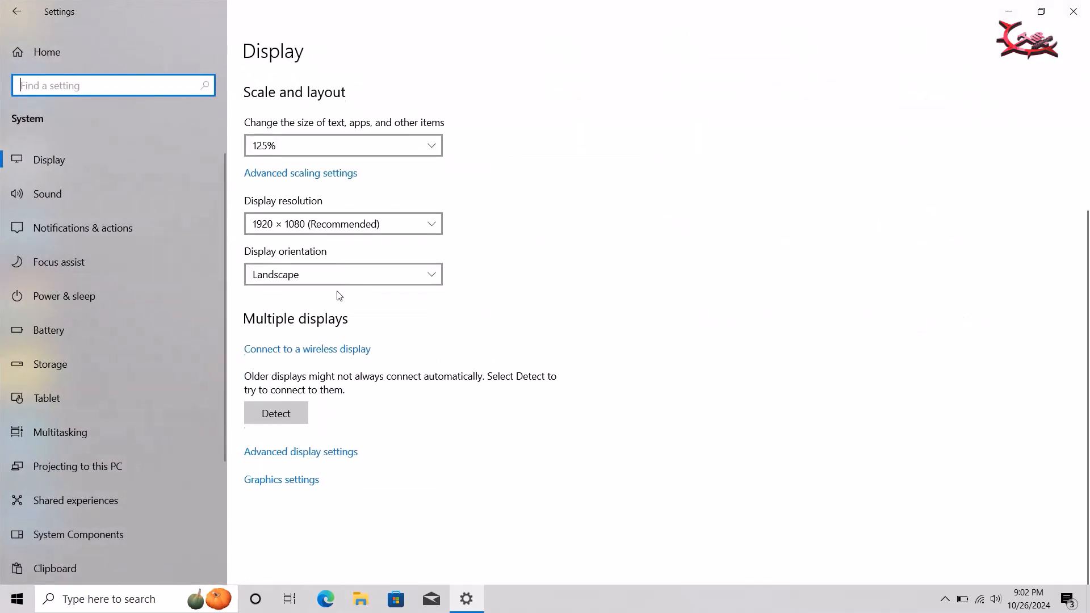
scroll(336, 297, up, 1)
scroll(151, 158, down, 2)
scroll(128, 329, down, 3)
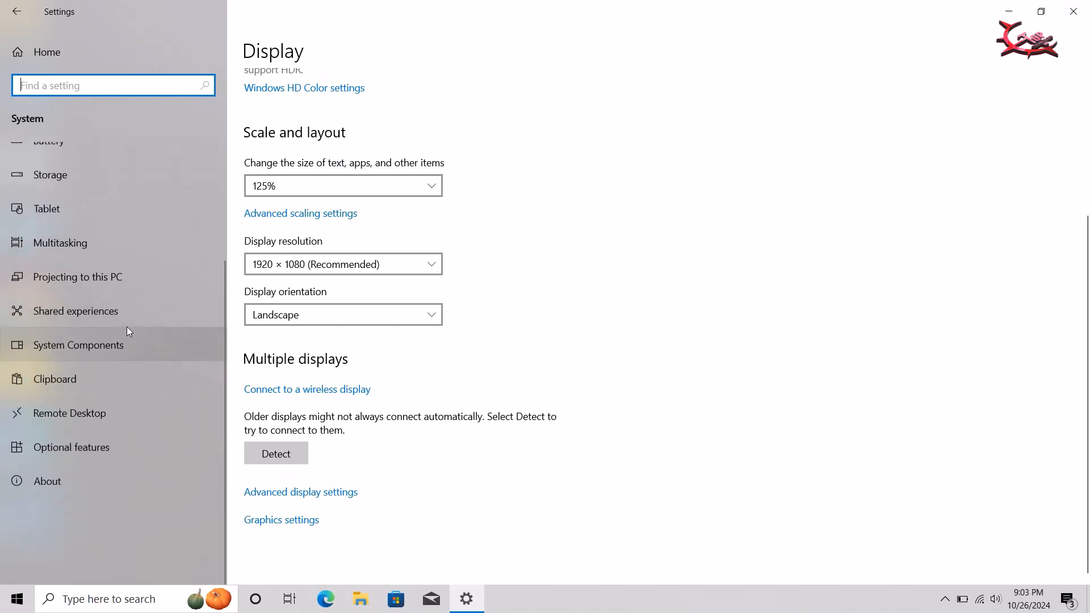
Step: Return to the Settings home page, search for "tr" and open the Delete temporary files result
click(46, 44)
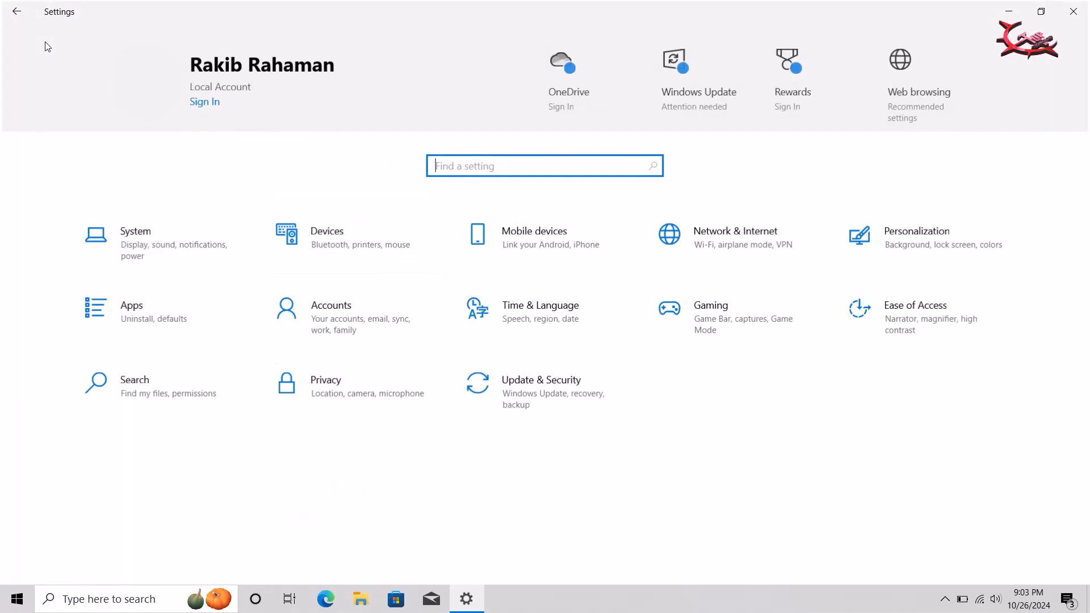
text(tr)
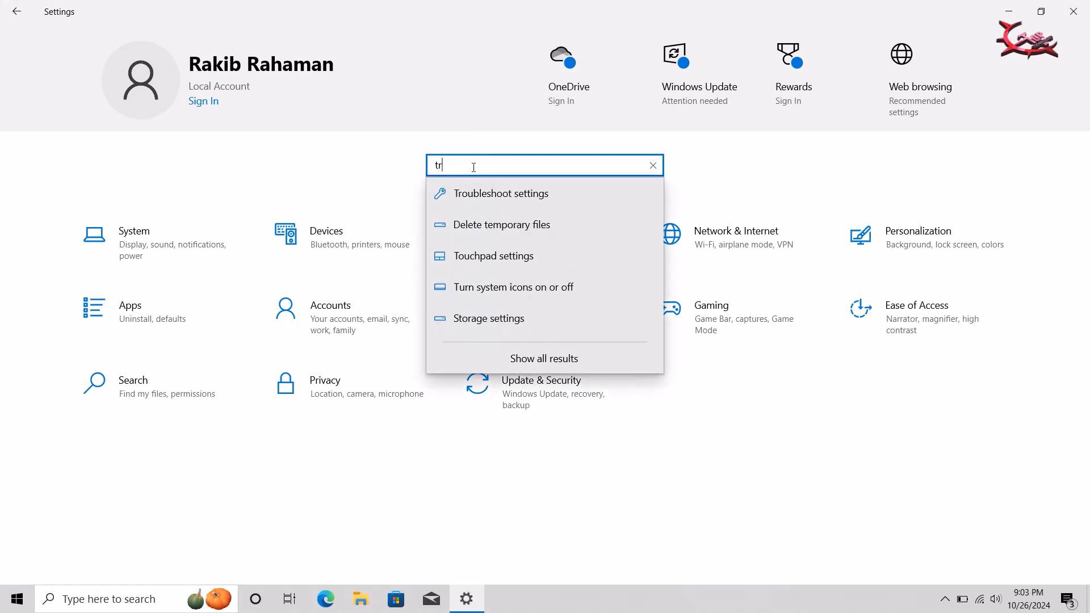
click(539, 236)
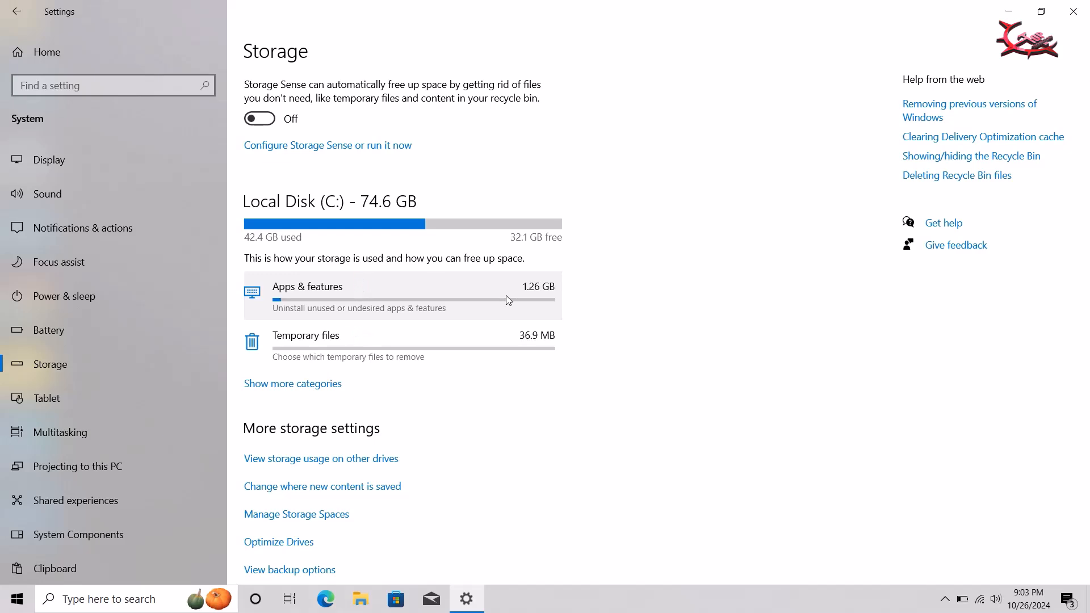
click(1008, 5)
right_click(491, 129)
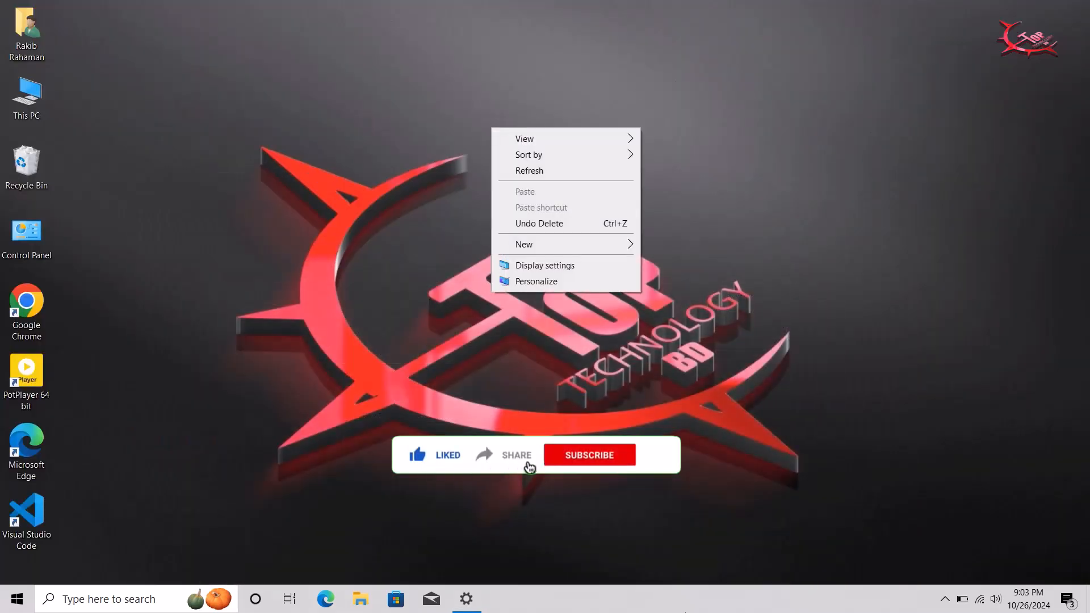
right_click(677, 603)
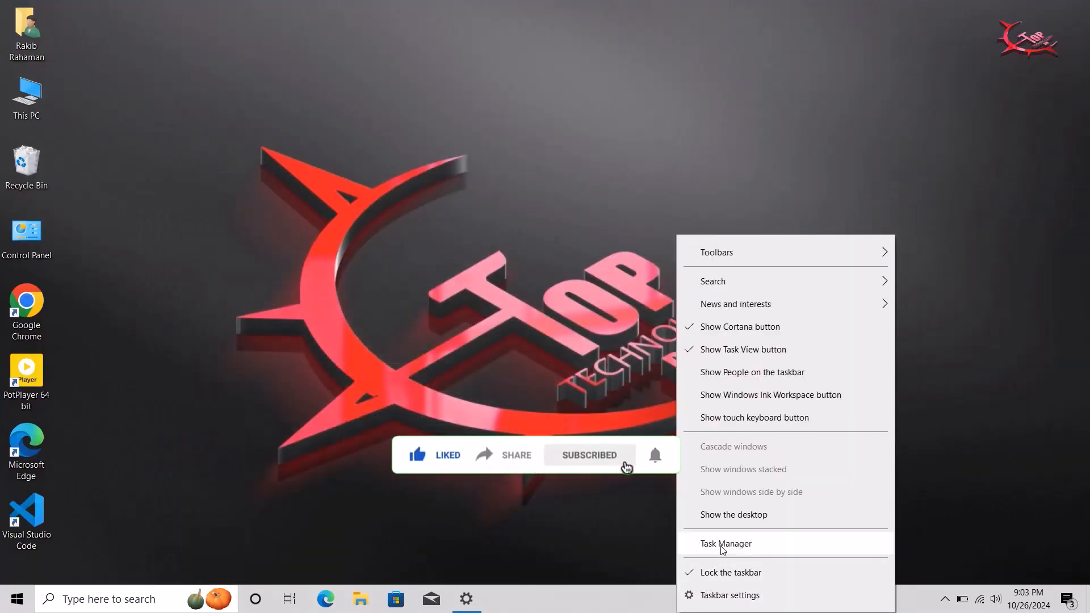
right_click(615, 605)
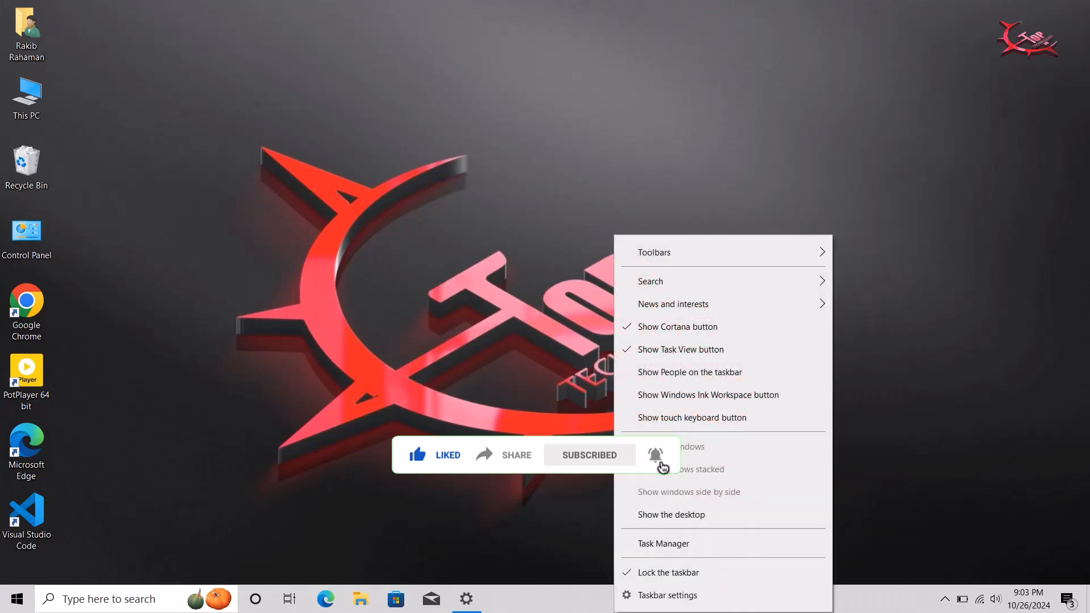
click(662, 544)
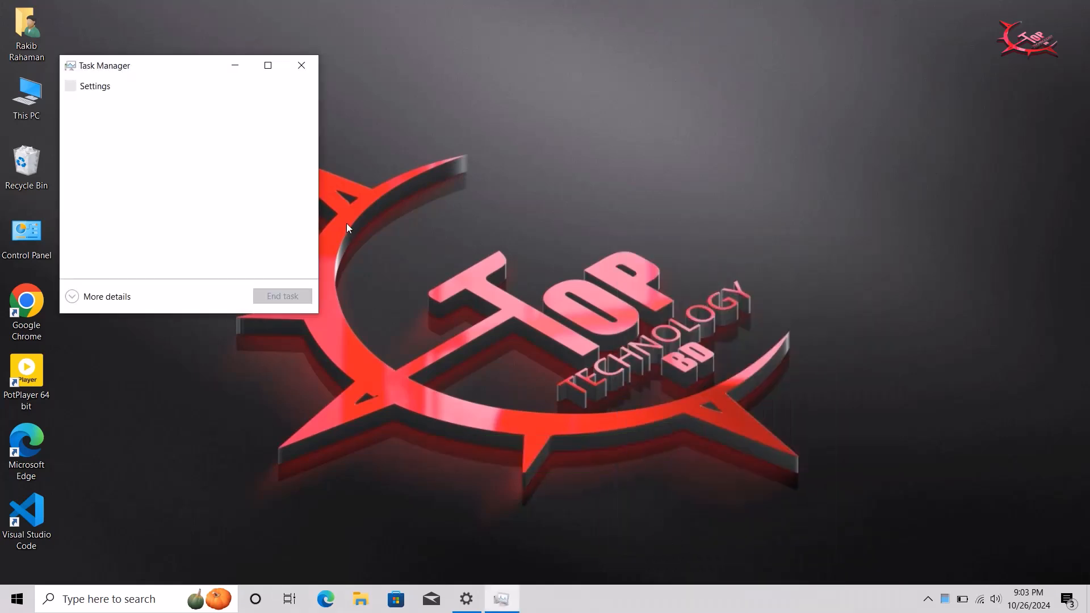
click(268, 65)
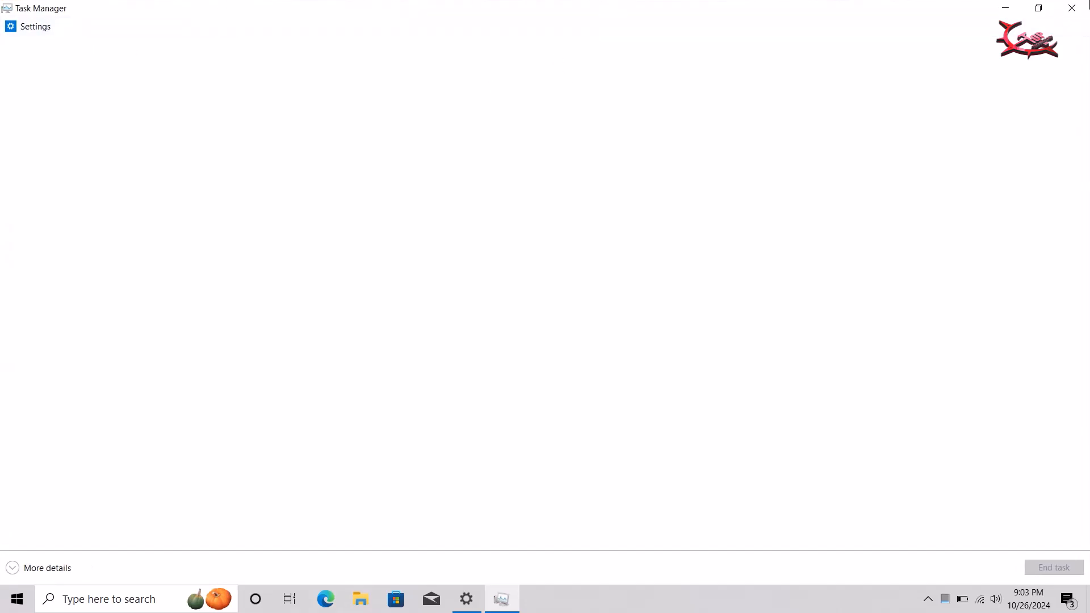
click(1071, 8)
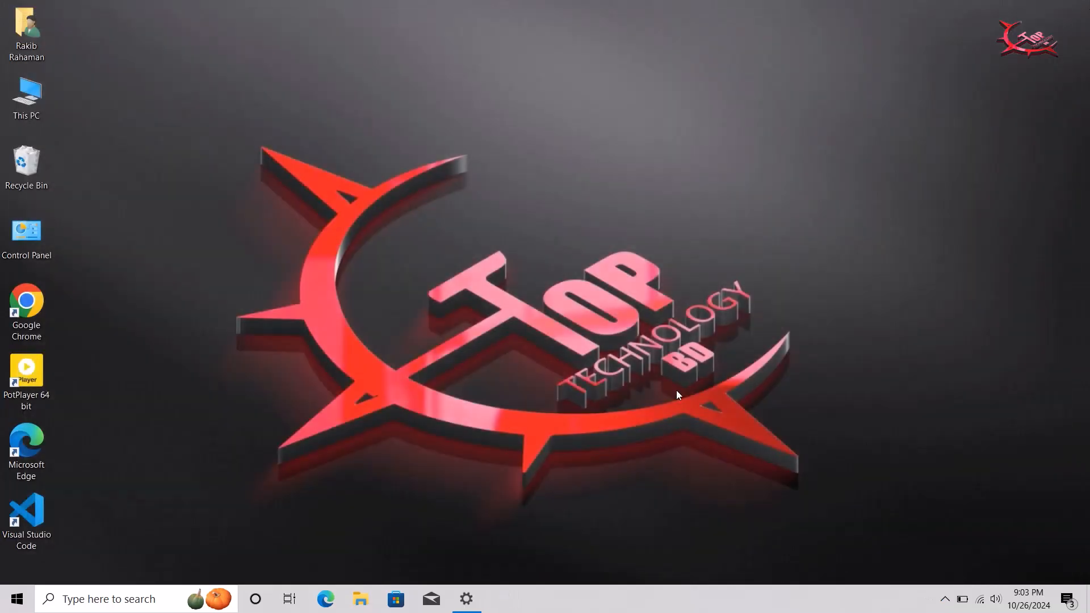
Step: Bring Settings back, open Temporary files under Local Disk (C:) and review the list of removable file categories
click(475, 608)
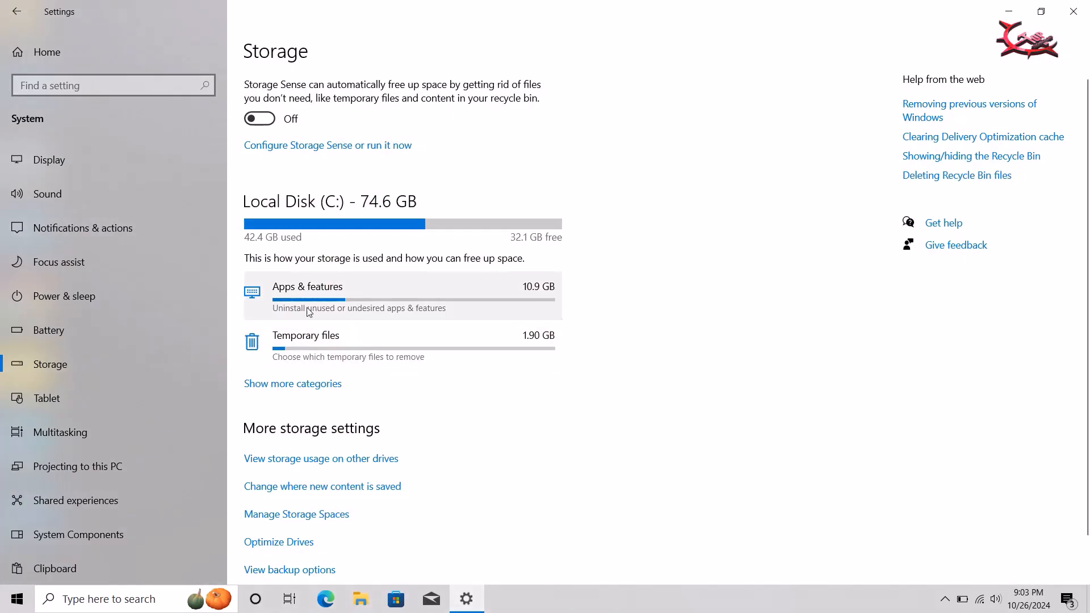
click(392, 359)
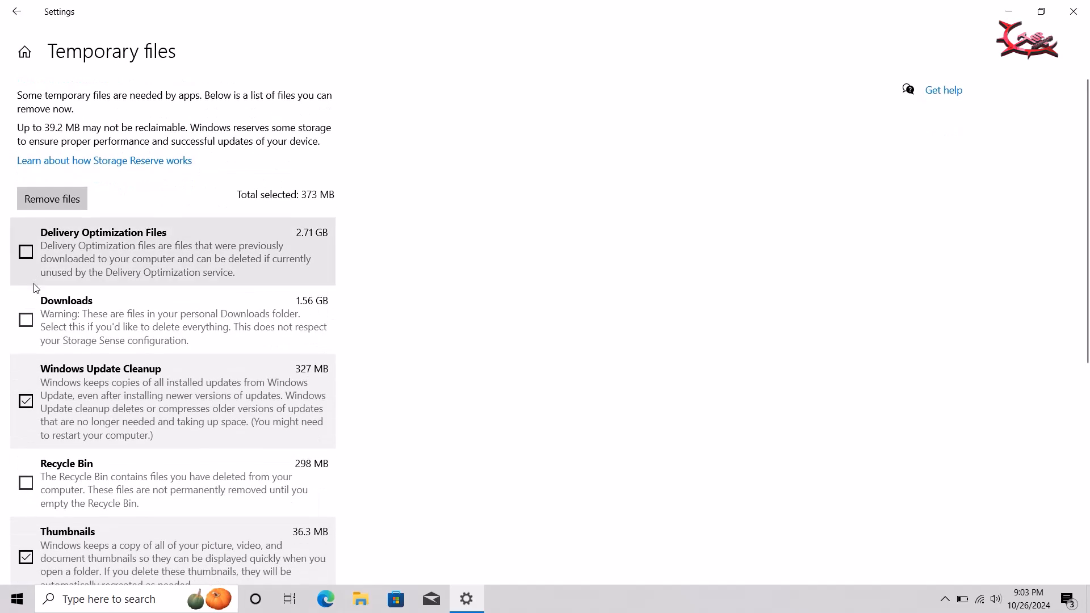
scroll(63, 345, down, 2)
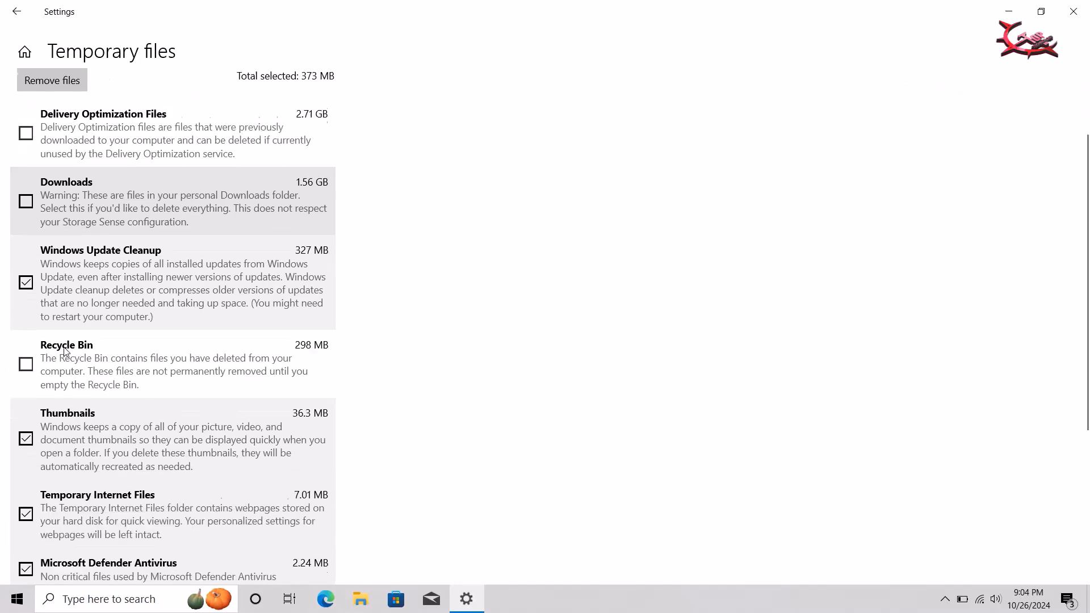
scroll(64, 346, up, 2)
scroll(59, 245, down, 5)
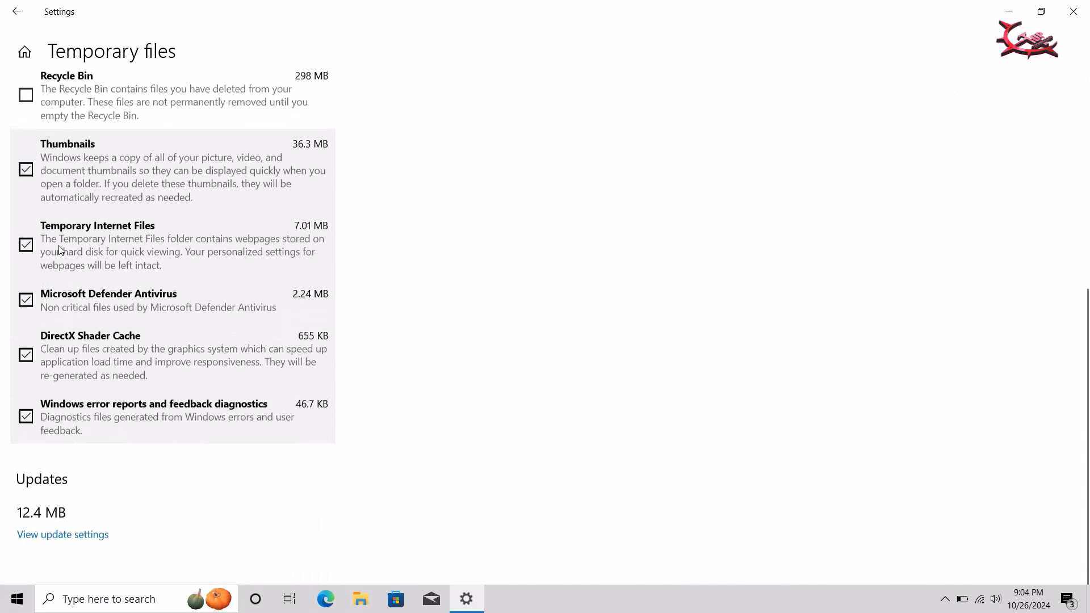
scroll(149, 388, up, 5)
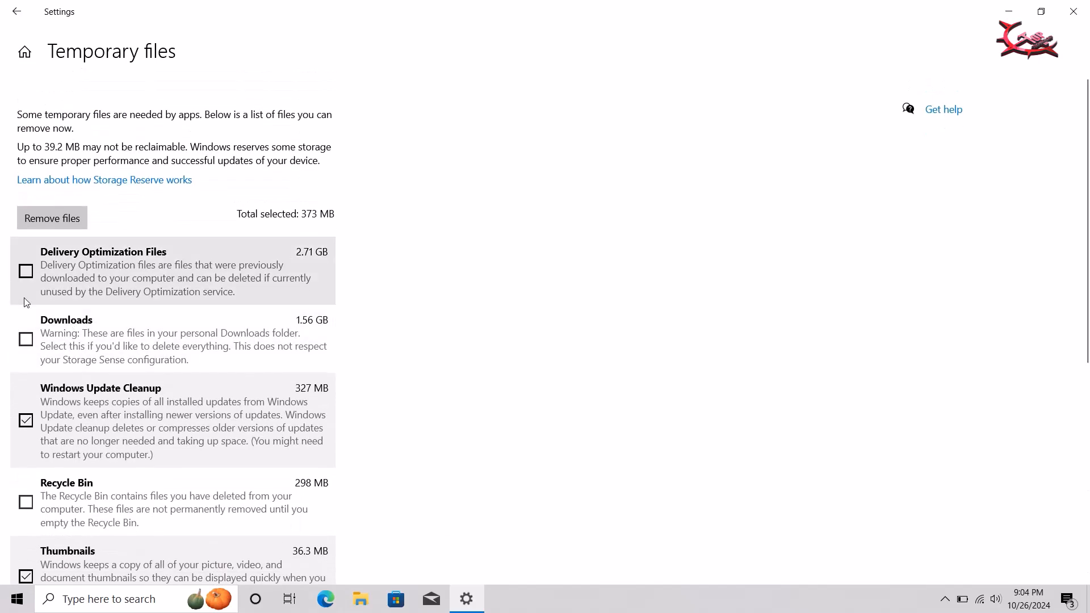
Step: Add Delivery Optimization Files and Downloads to the selection, start removing the selected temporary files and minimize Settings
click(26, 273)
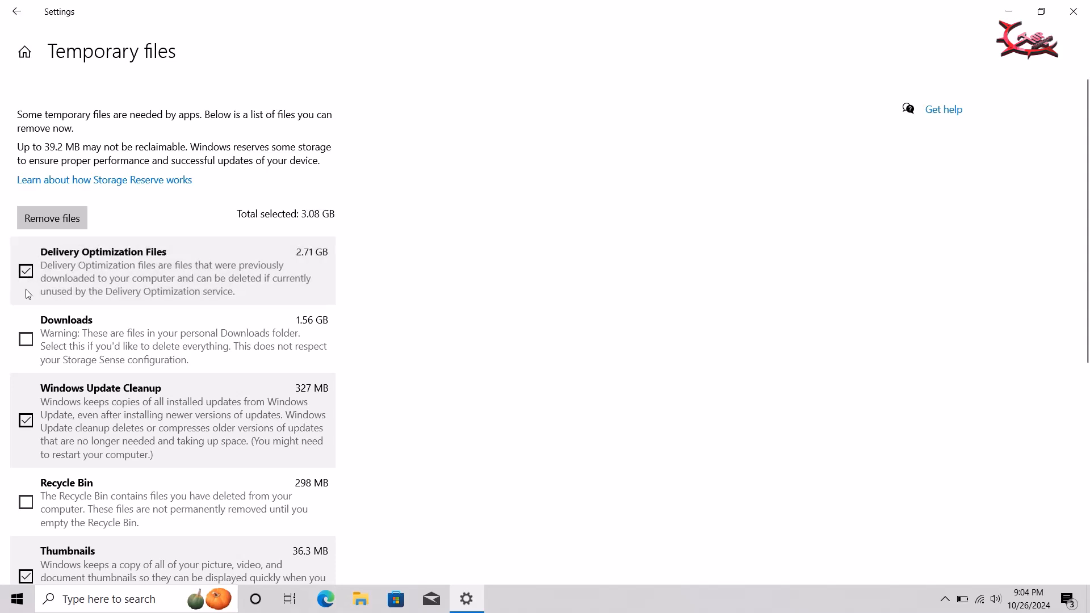
click(27, 339)
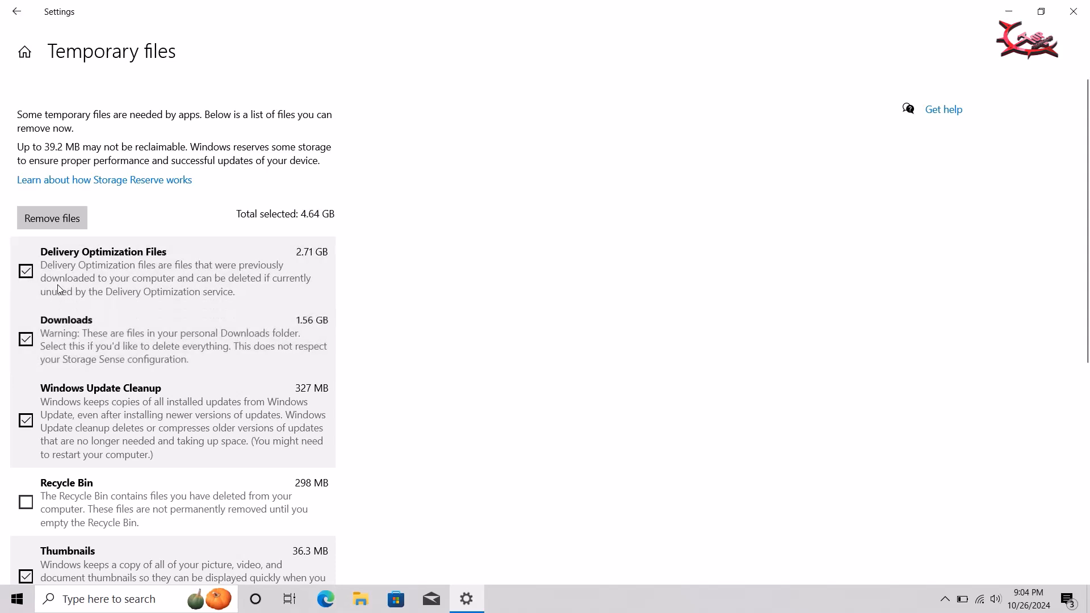
click(61, 224)
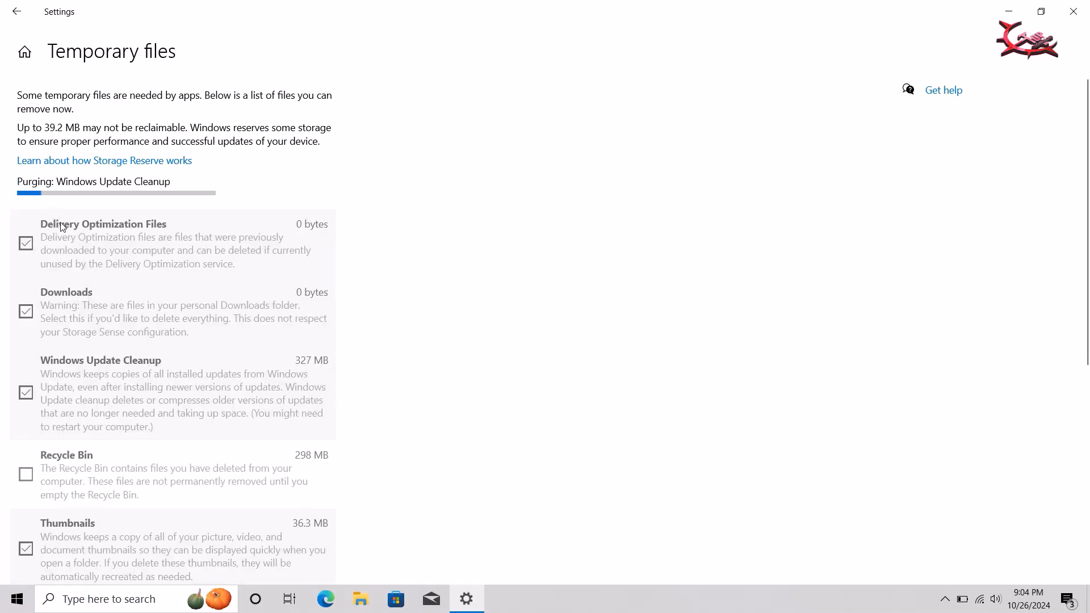
click(1000, 6)
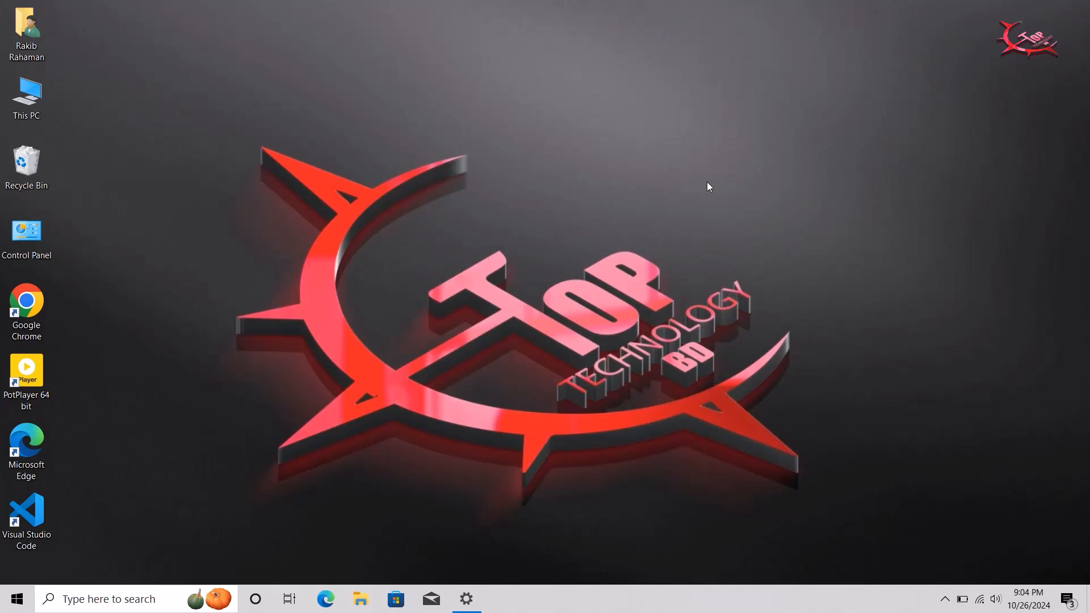
Step: Open the Recent folder by running recent
key(super+r)
text(r)
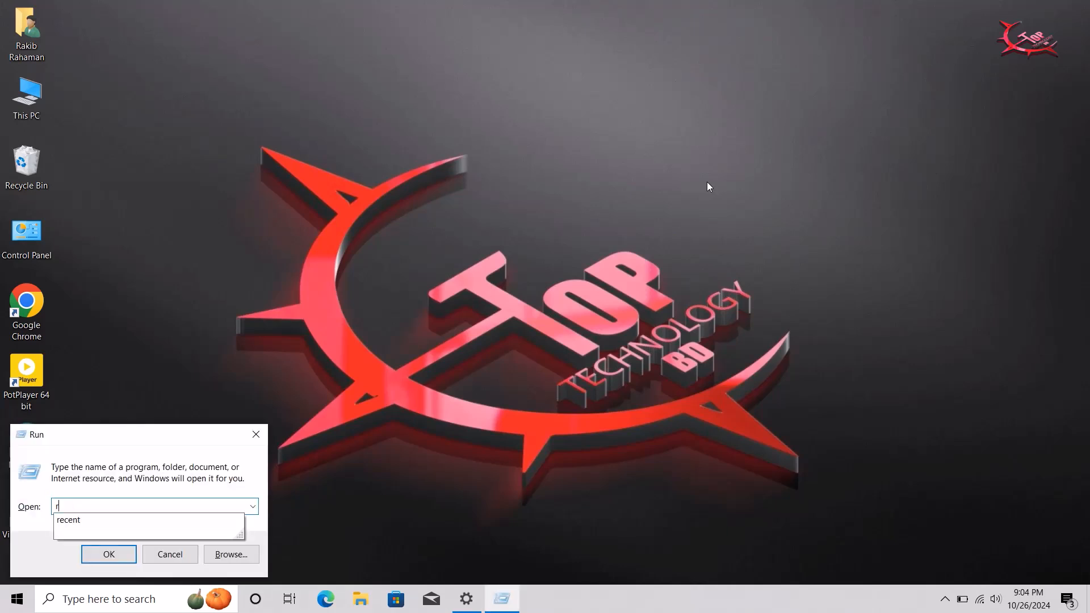
click(76, 520)
click(109, 555)
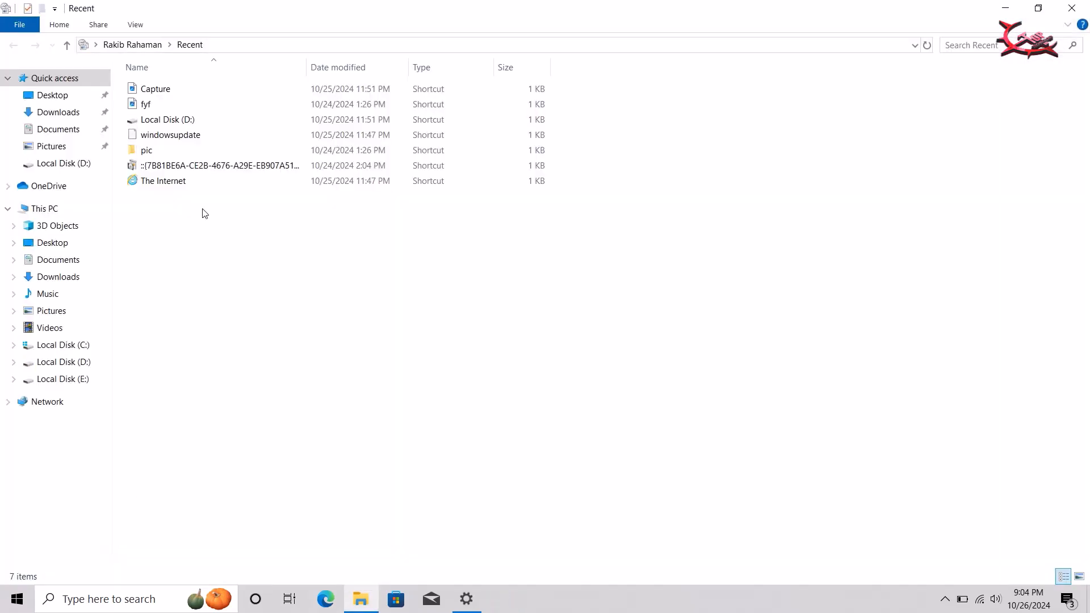
Step: Select all shortcuts in the Recent folder and try deleting them, repeating the deletion once
key(ctrl+a)
right_click(195, 85)
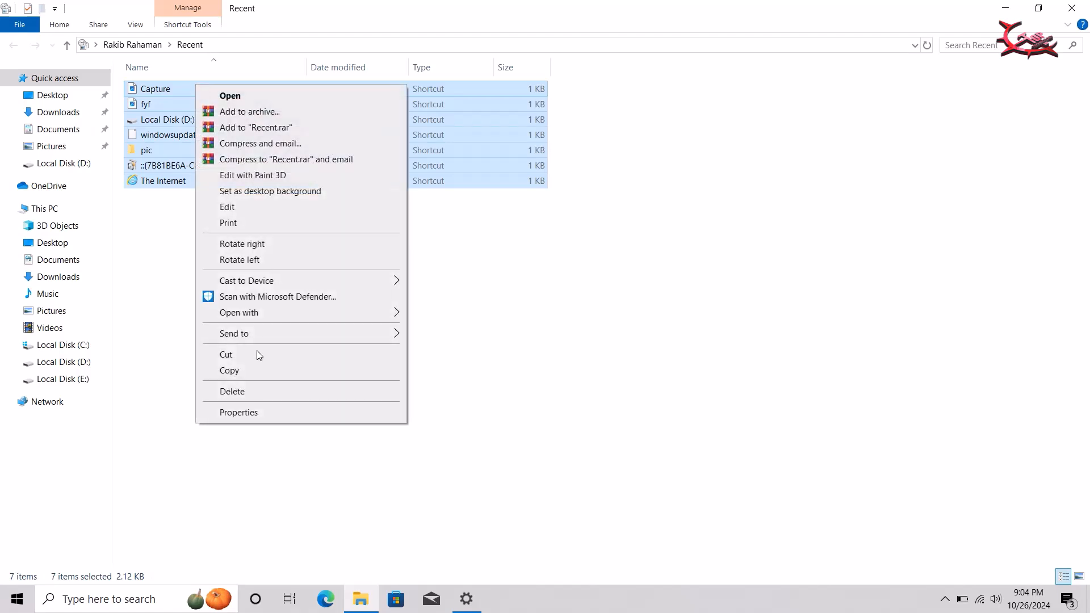
click(231, 391)
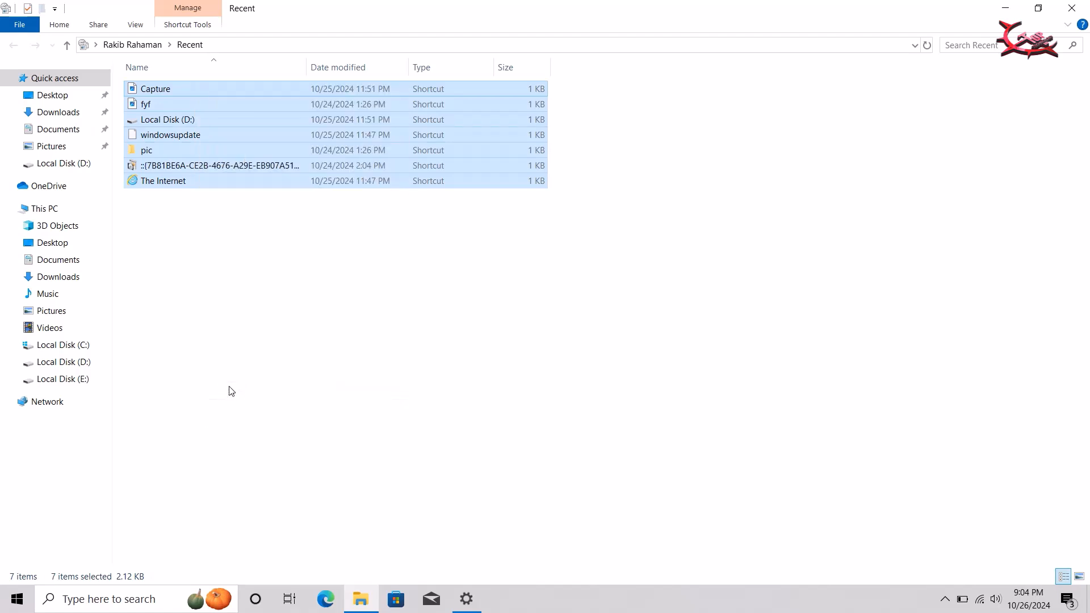
right_click(356, 131)
click(399, 269)
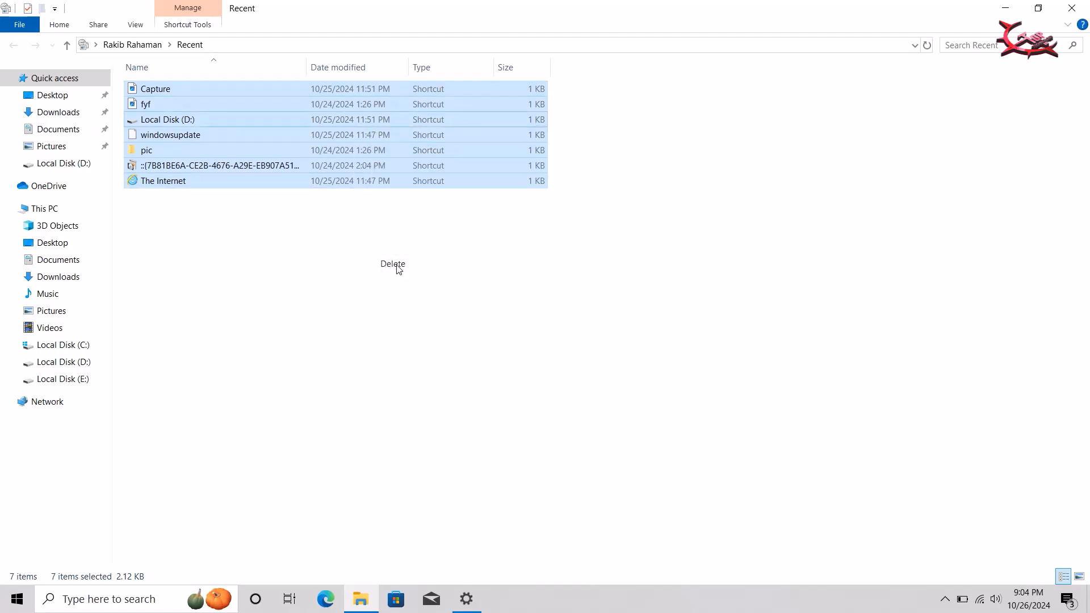
right_click(457, 243)
Step: Switch to Settings and check the removal progress and the selected categories on the Temporary files page
click(463, 588)
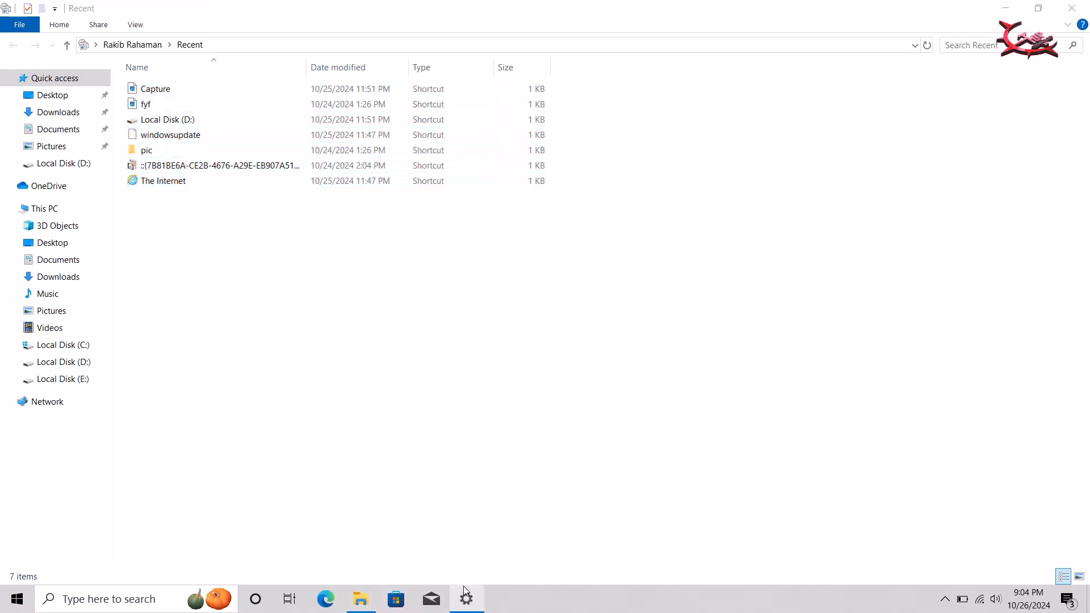
right_click(463, 589)
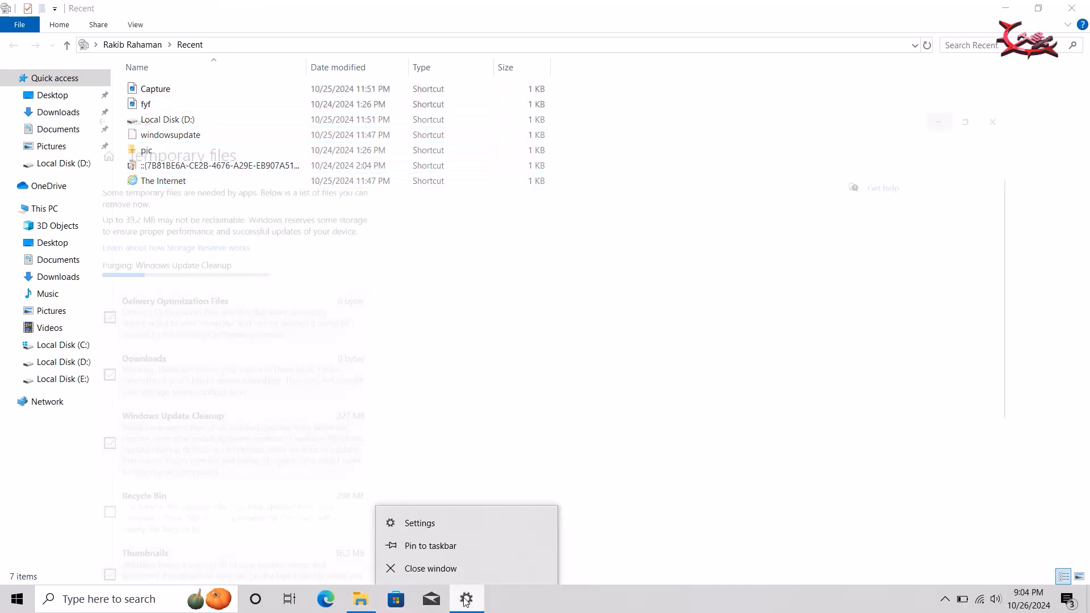
click(464, 600)
scroll(267, 251, down, 5)
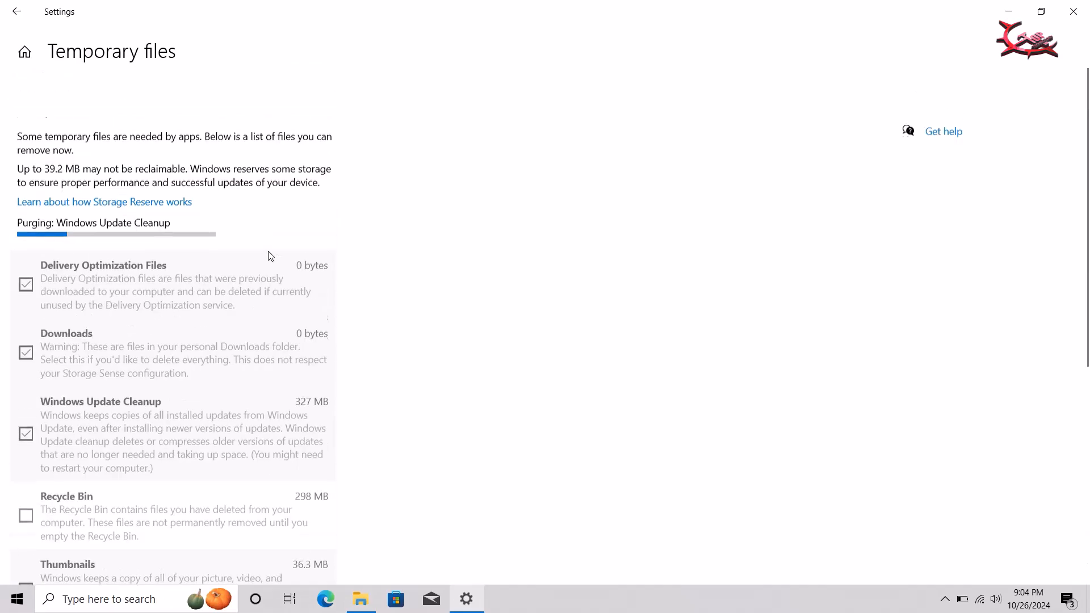
scroll(129, 209, down, 7)
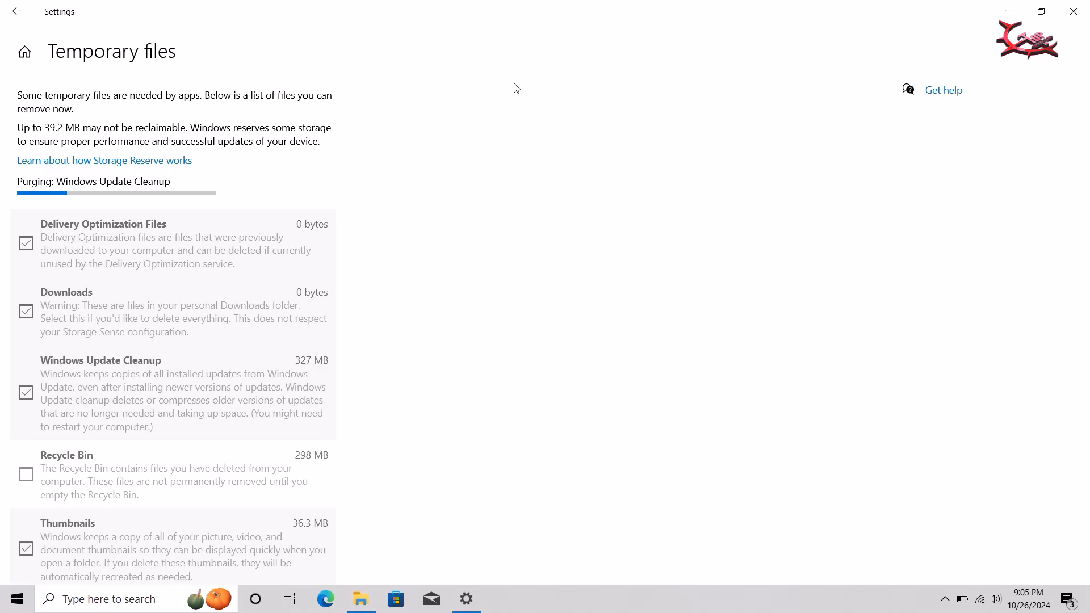
scroll(515, 88, down, 3)
scroll(274, 183, down, 3)
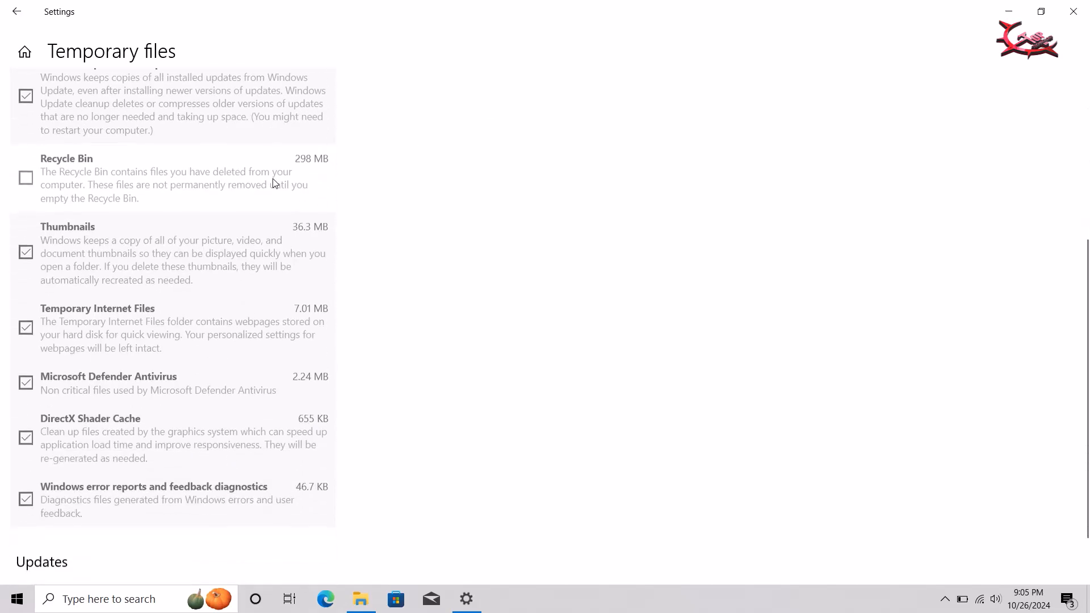
scroll(180, 298, up, 5)
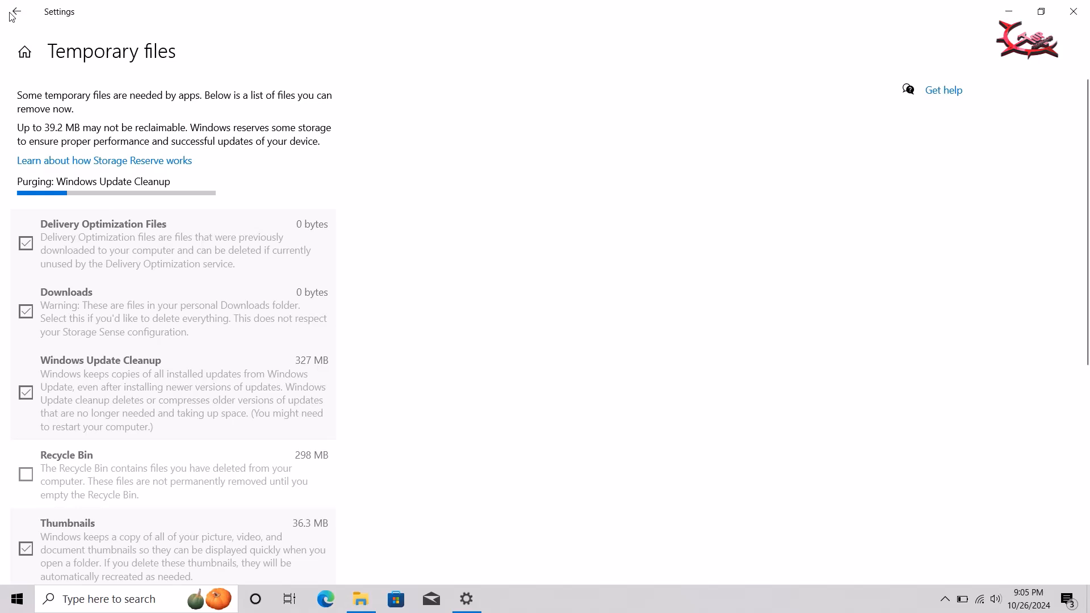
Step: Close the Recent folder window and return to the Temporary files page in Settings
click(1008, 11)
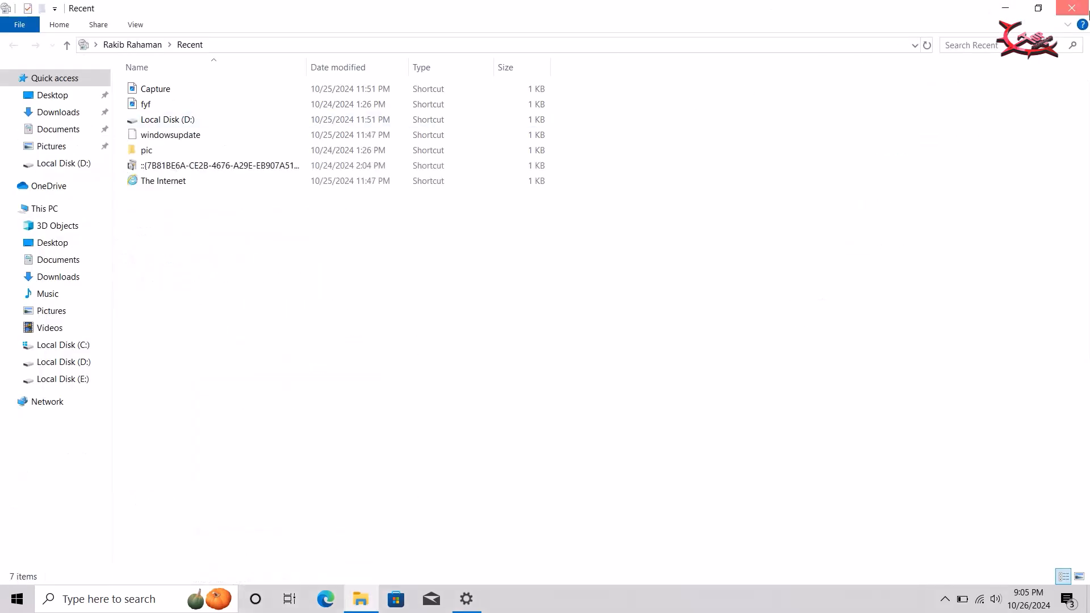
click(1005, 8)
drag(445, 567, 1, 584)
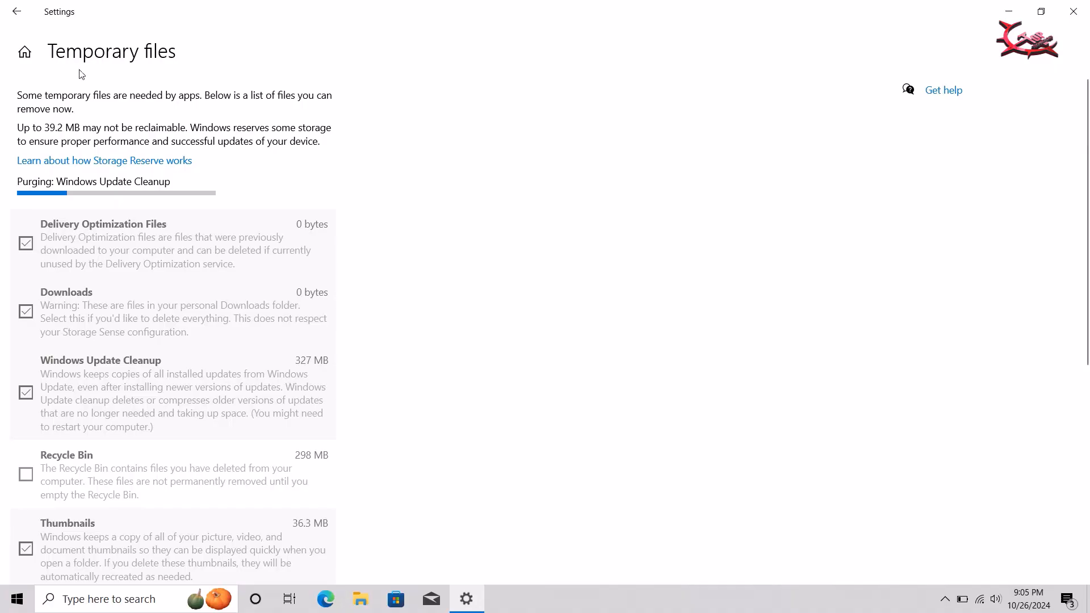
Step: Go back to the Storage page, show more categories for Local Disk (C:) and review the expanded list
click(31, 14)
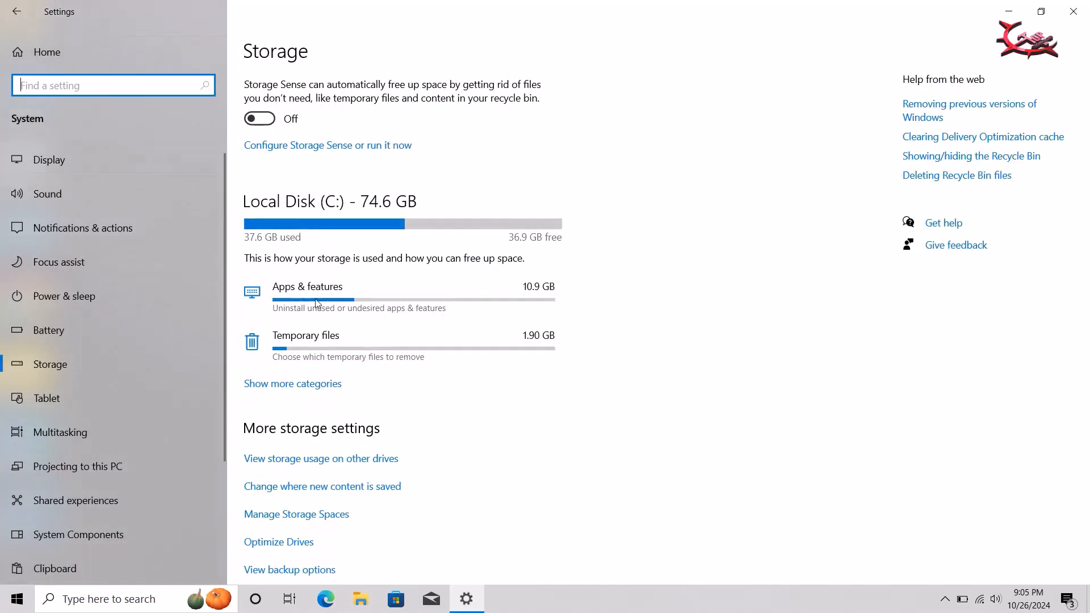
scroll(357, 338, down, 2)
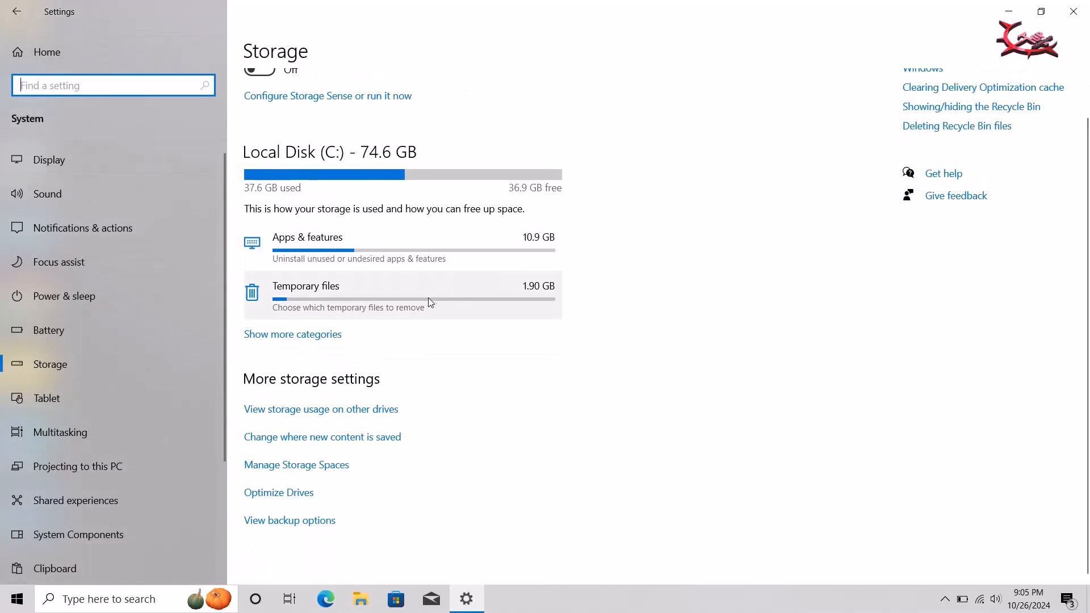
click(303, 335)
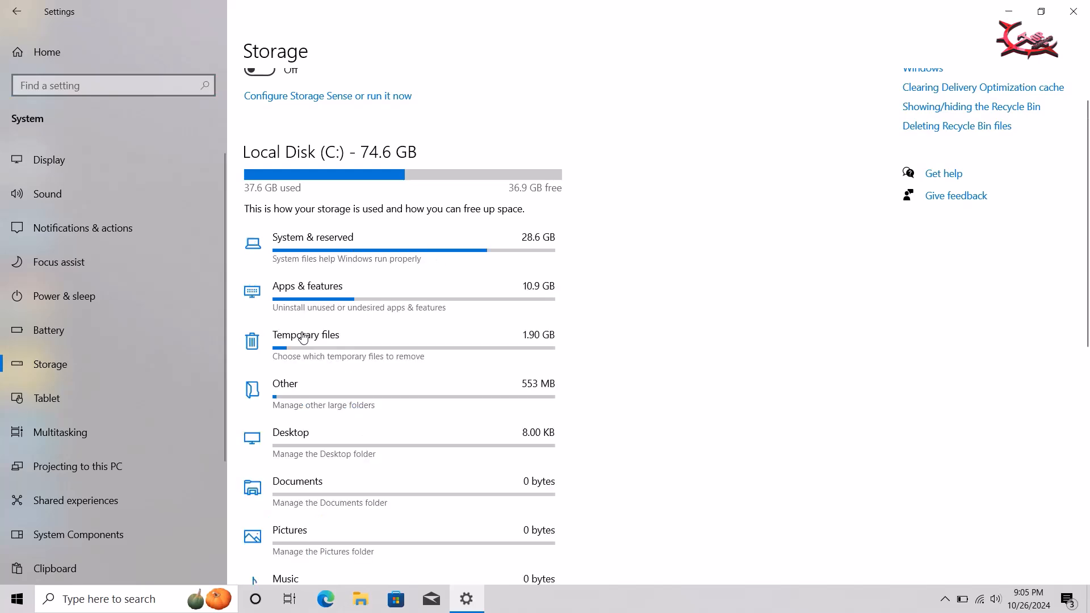
scroll(303, 336, down, 7)
scroll(303, 337, down, 1)
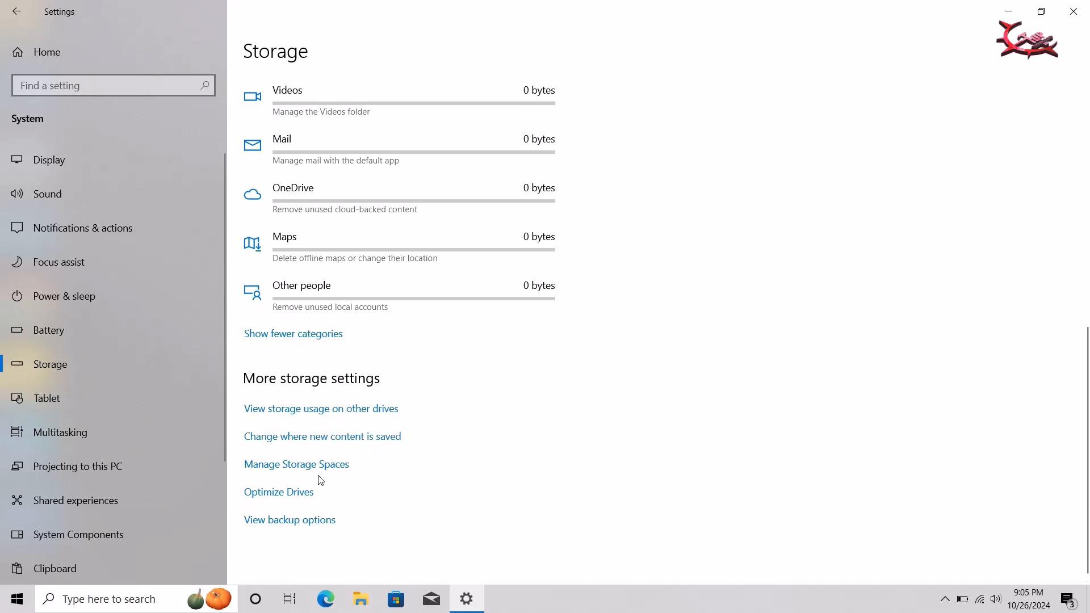
Step: View the backup options, return to the Storage page and close Settings
click(305, 520)
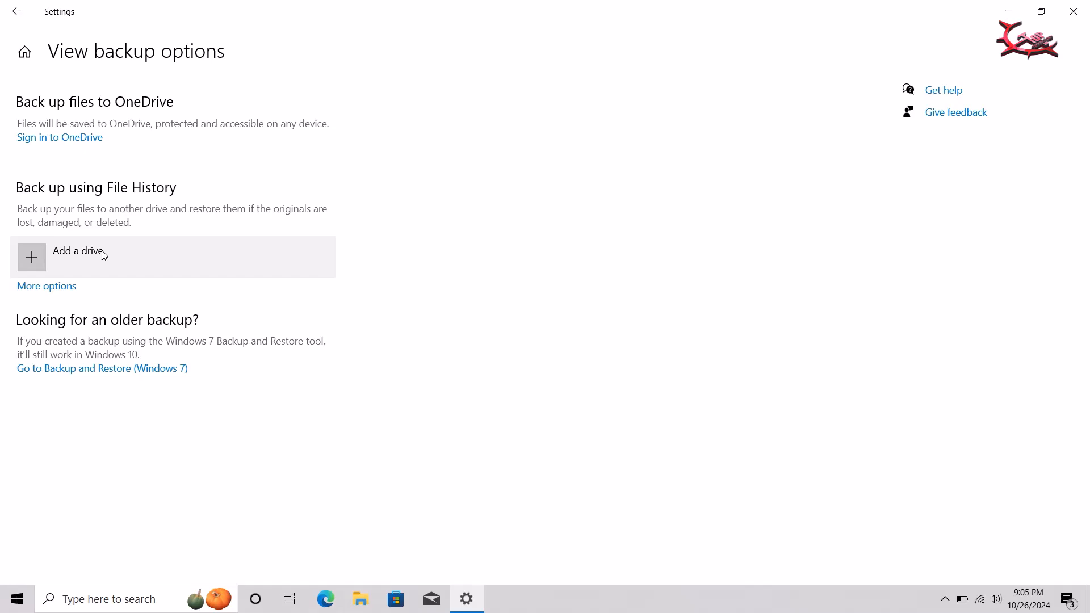
click(3, 6)
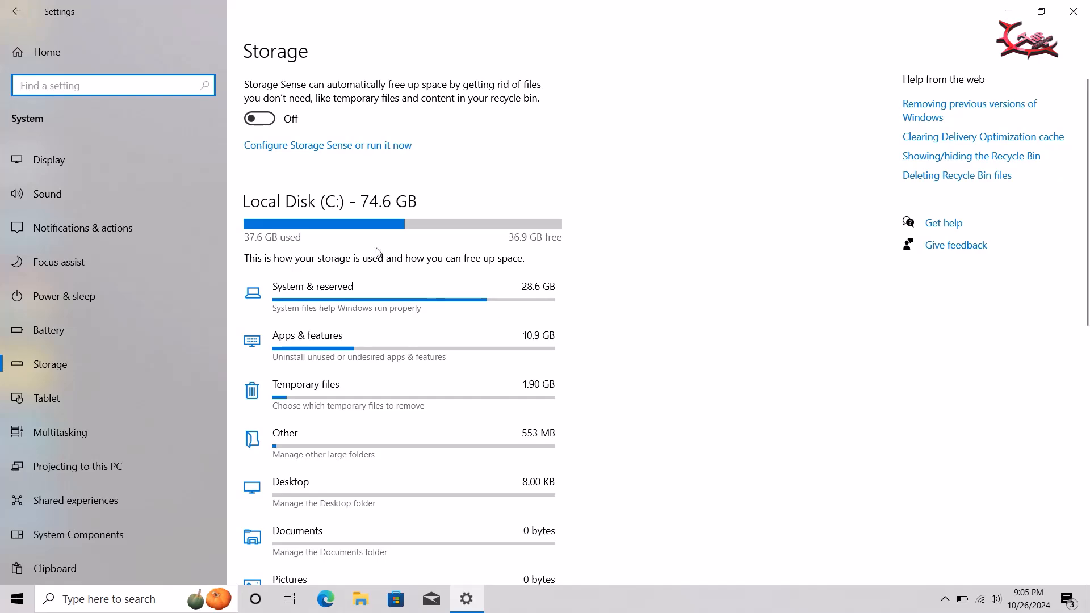
scroll(377, 244, down, 10)
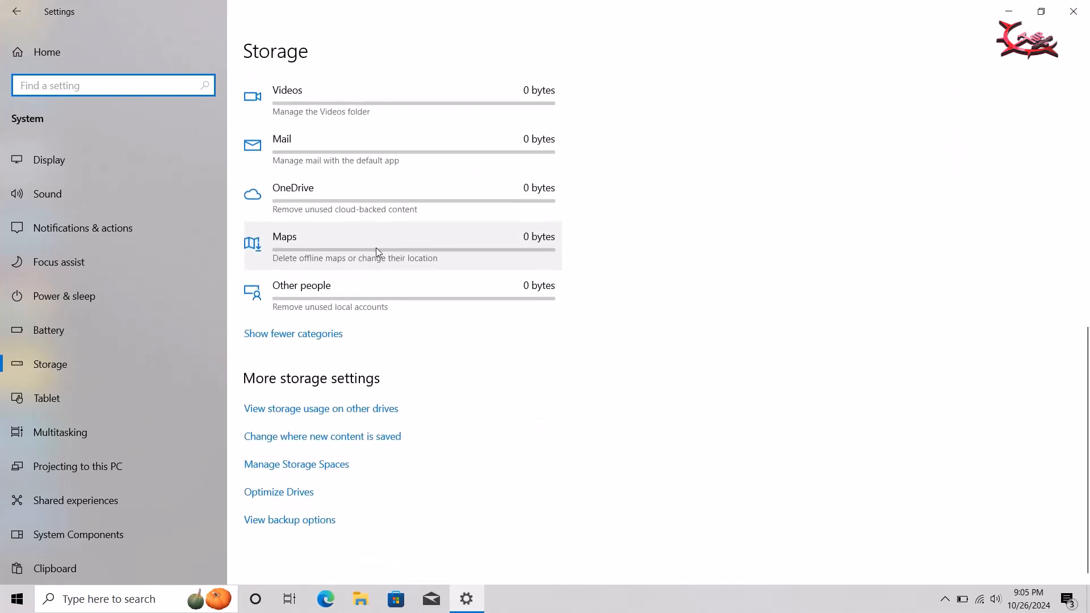
scroll(376, 247, up, 10)
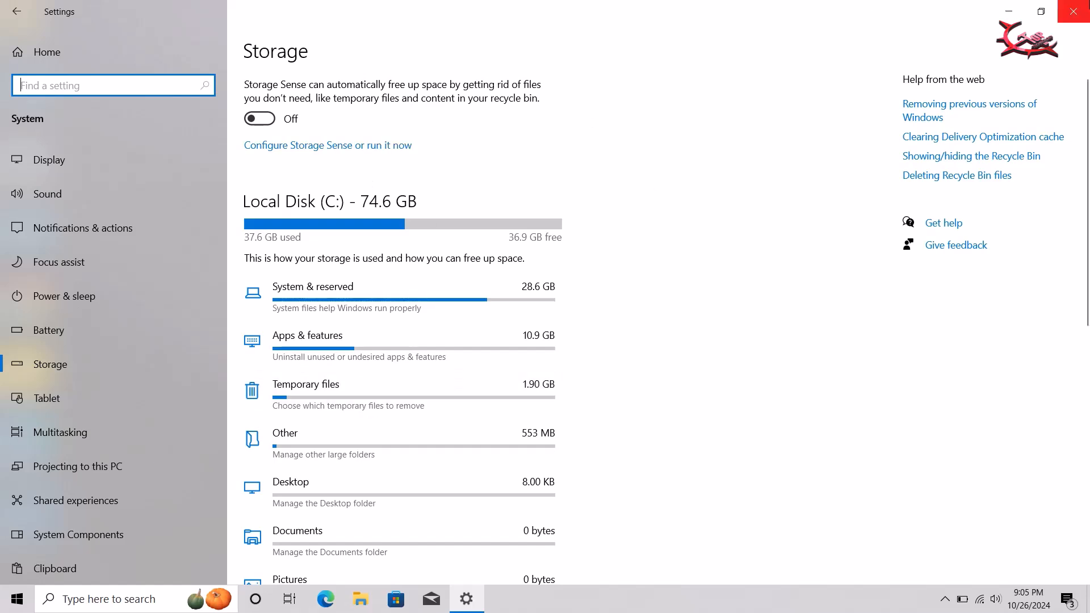
click(1073, 11)
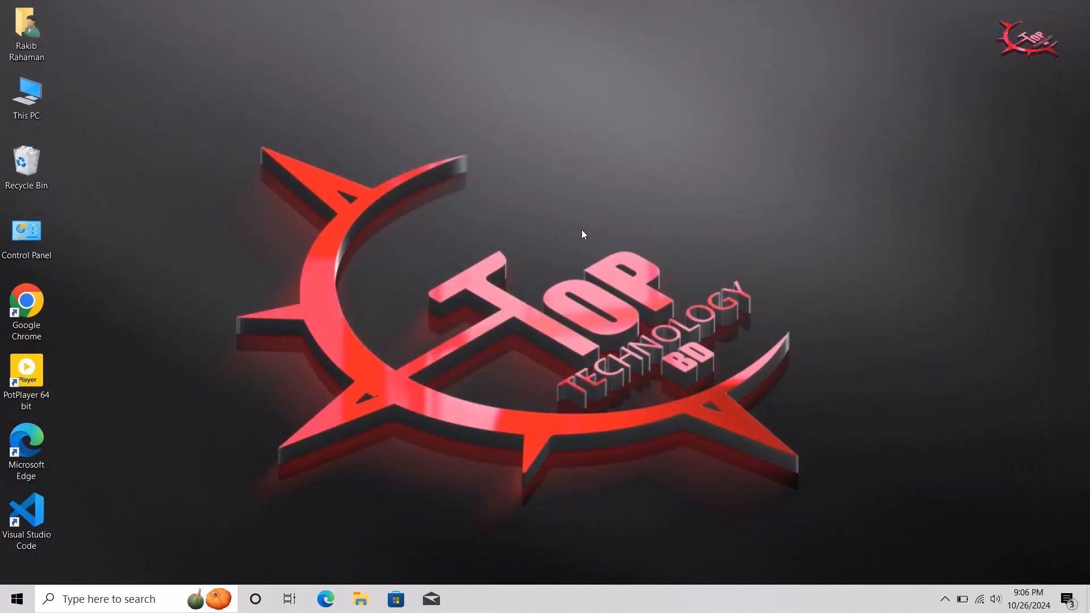
right_click(302, 369)
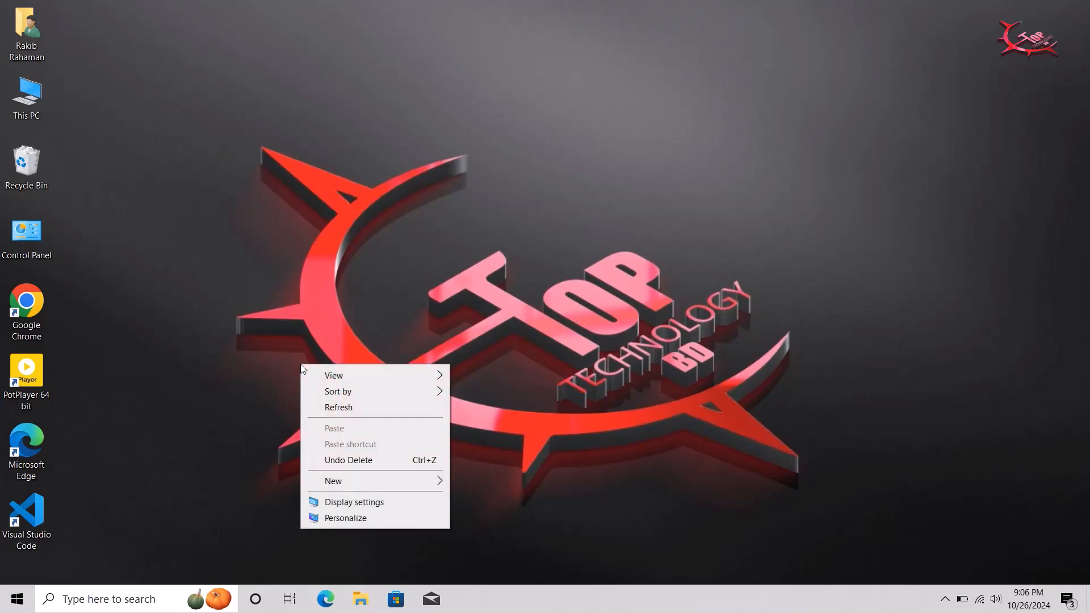
click(505, 182)
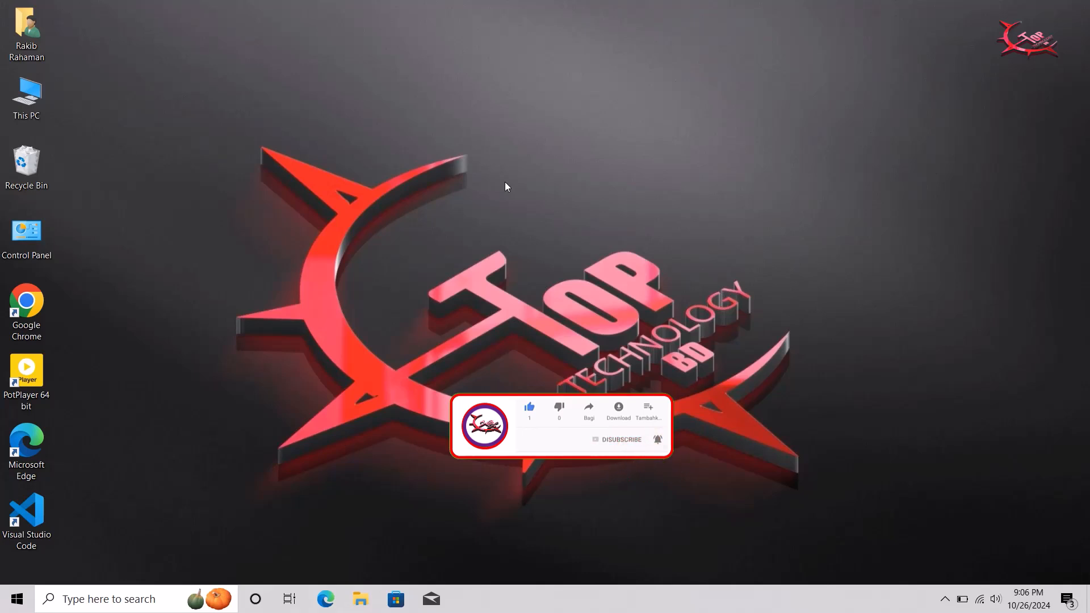
right_click(505, 182)
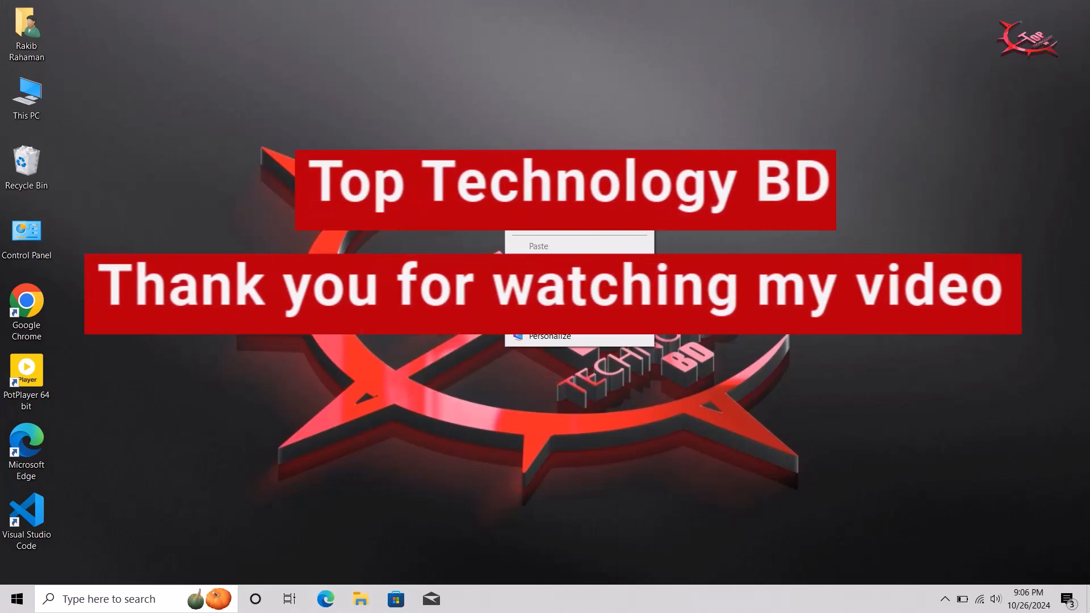
click(649, 133)
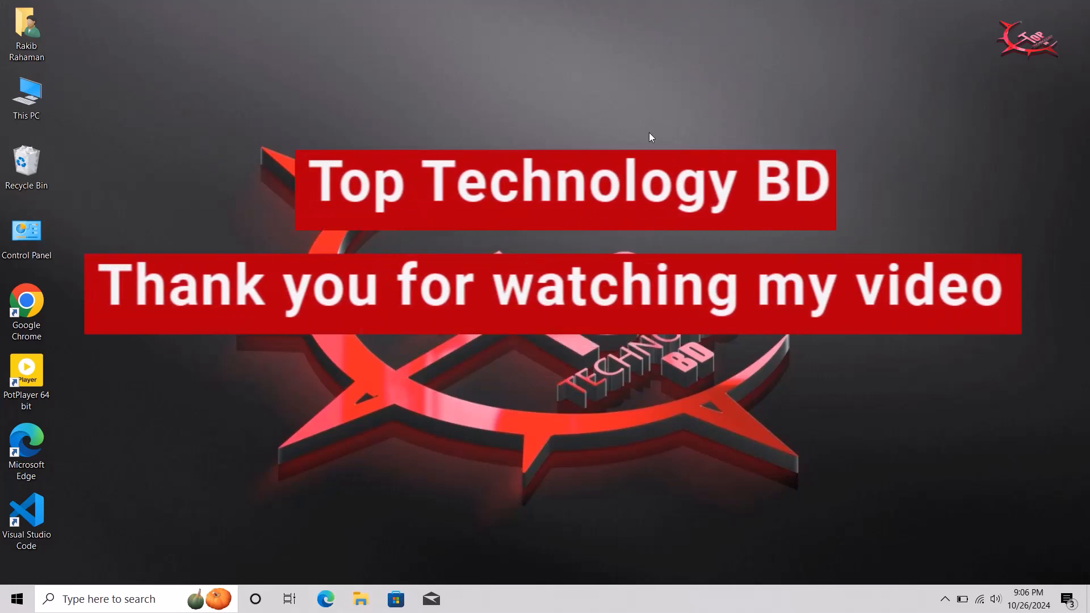